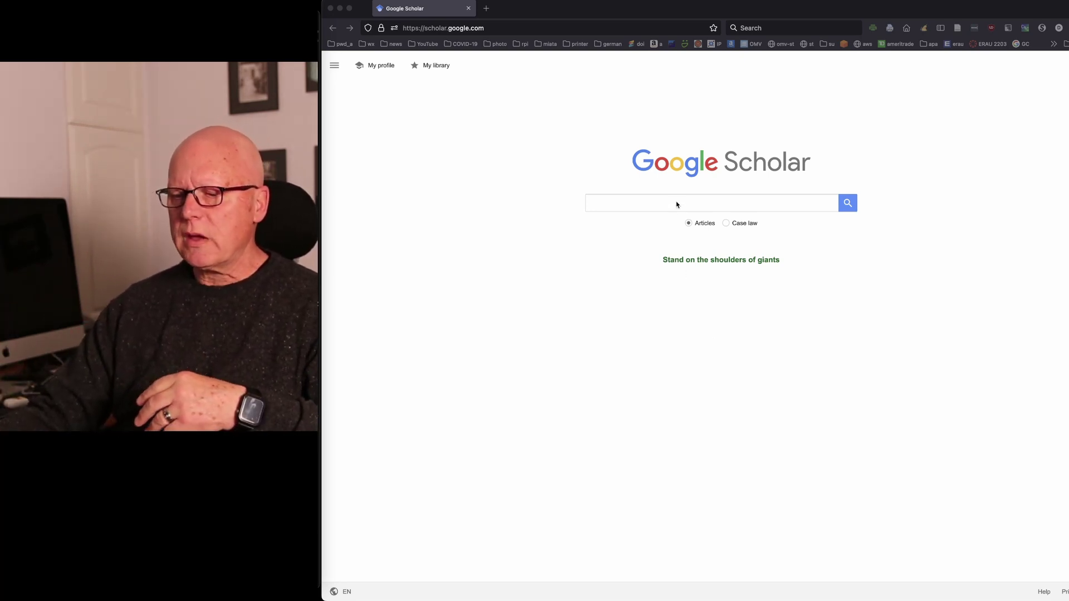
- Search Google Scholar for 'data security' and scan the results for Kaufman's 2009 cloud computing article
click(660, 202)
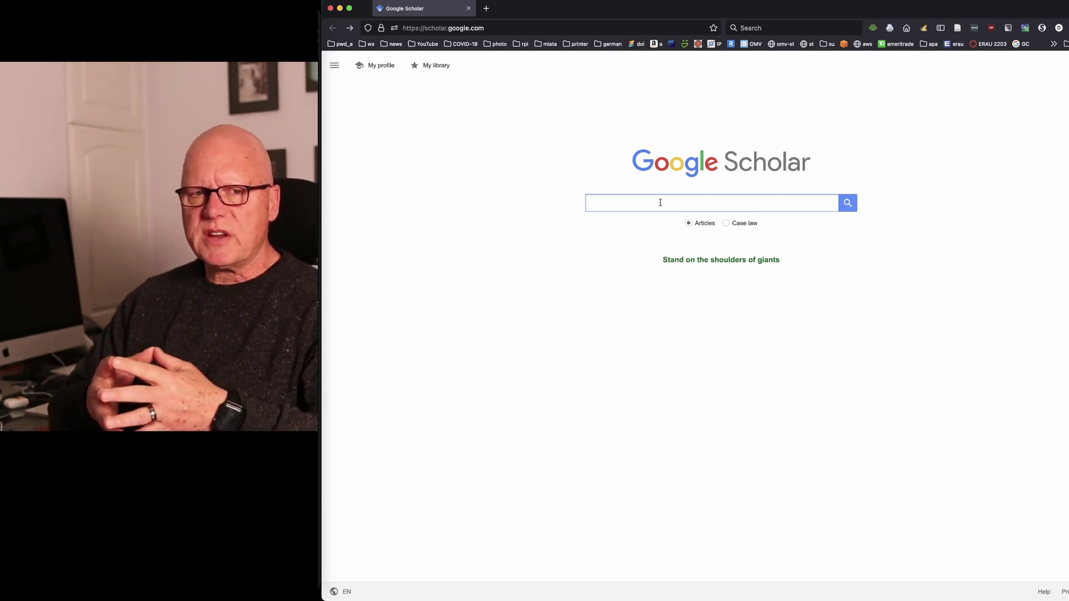
text(d)
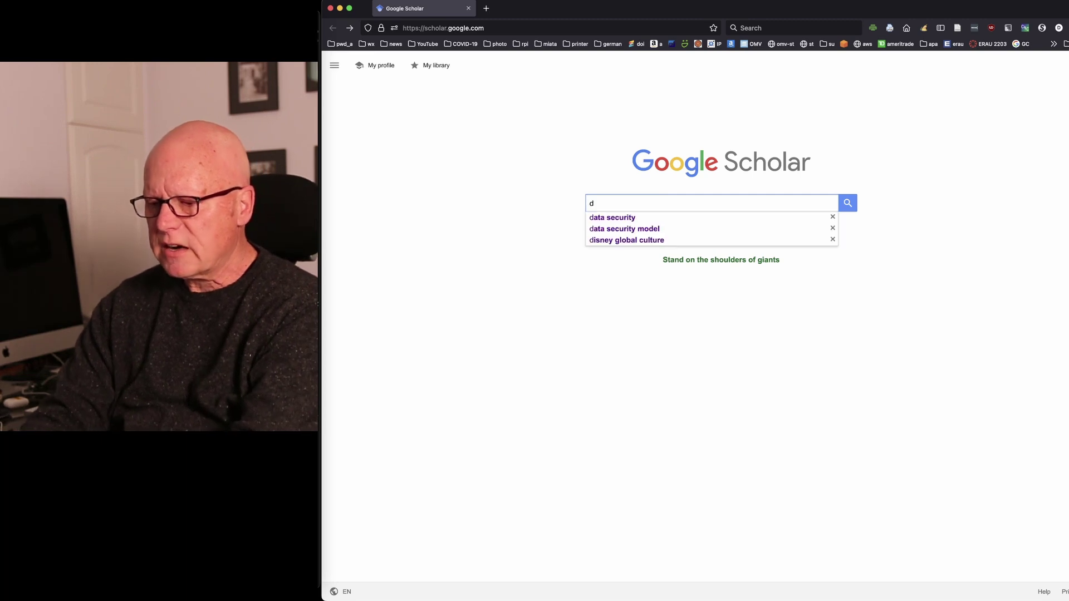
text(ata sec)
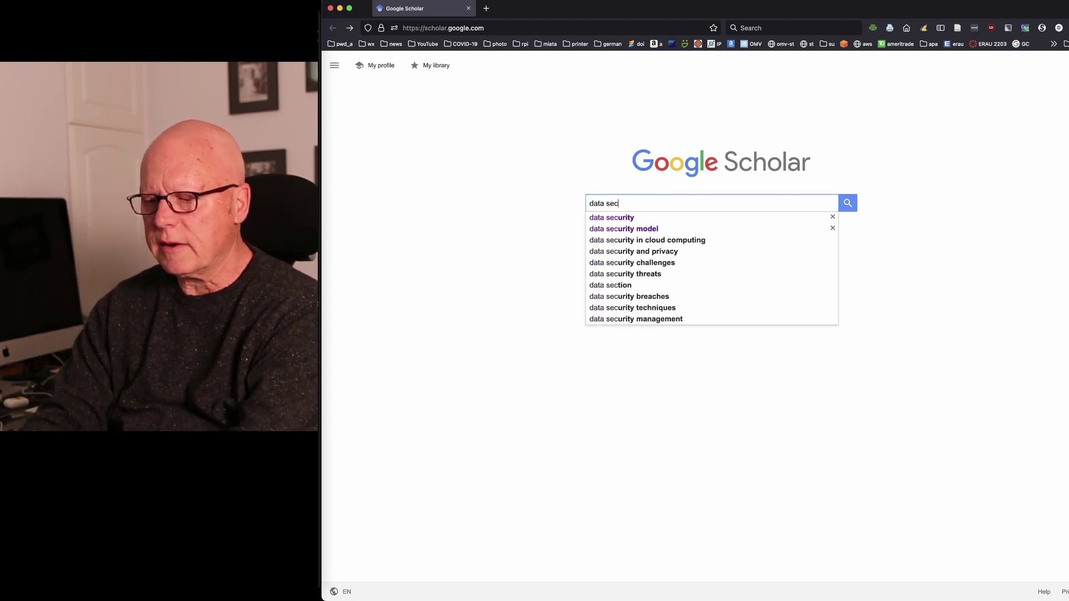
text(urity)
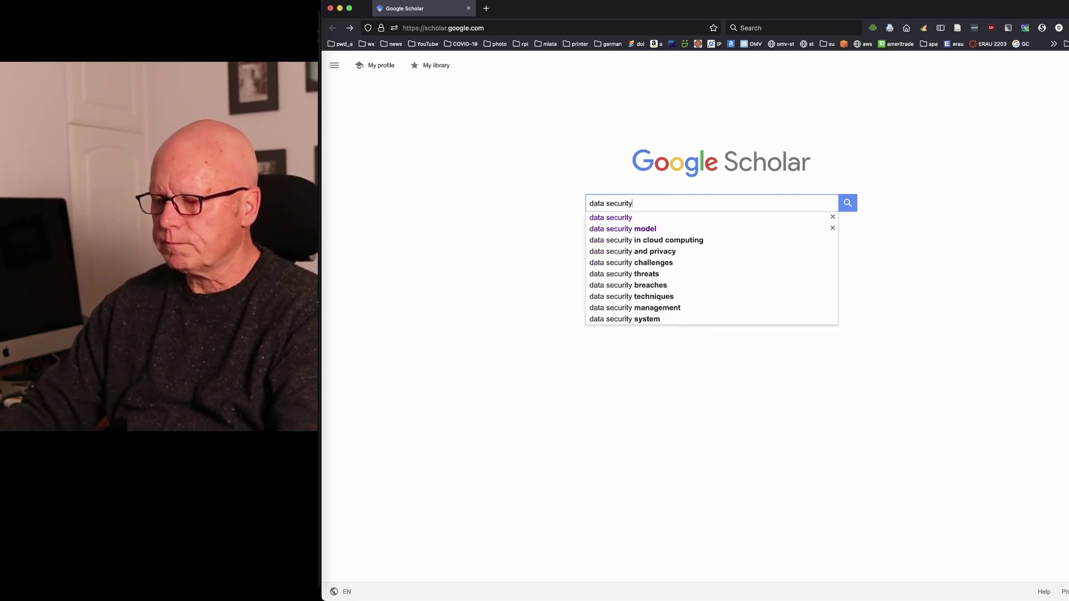
click(848, 203)
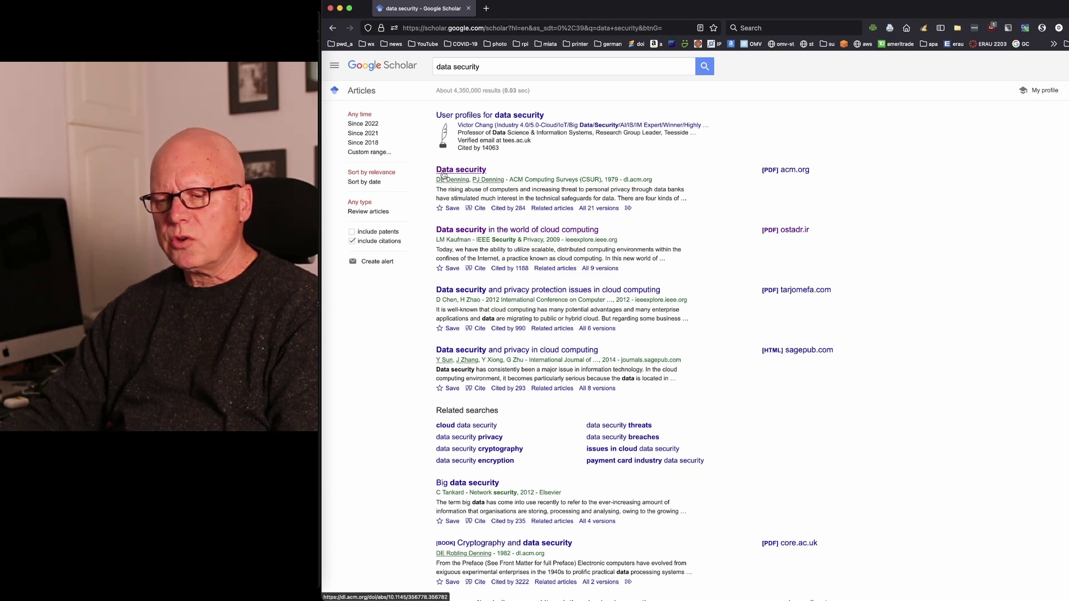
scroll(484, 181, down, 1)
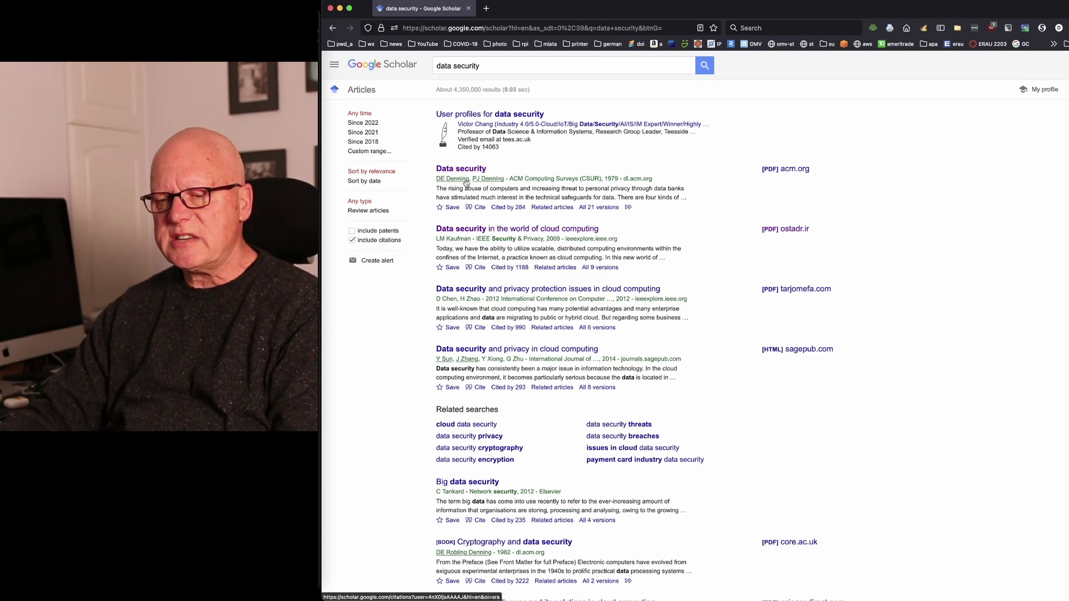
scroll(501, 186, up, 1)
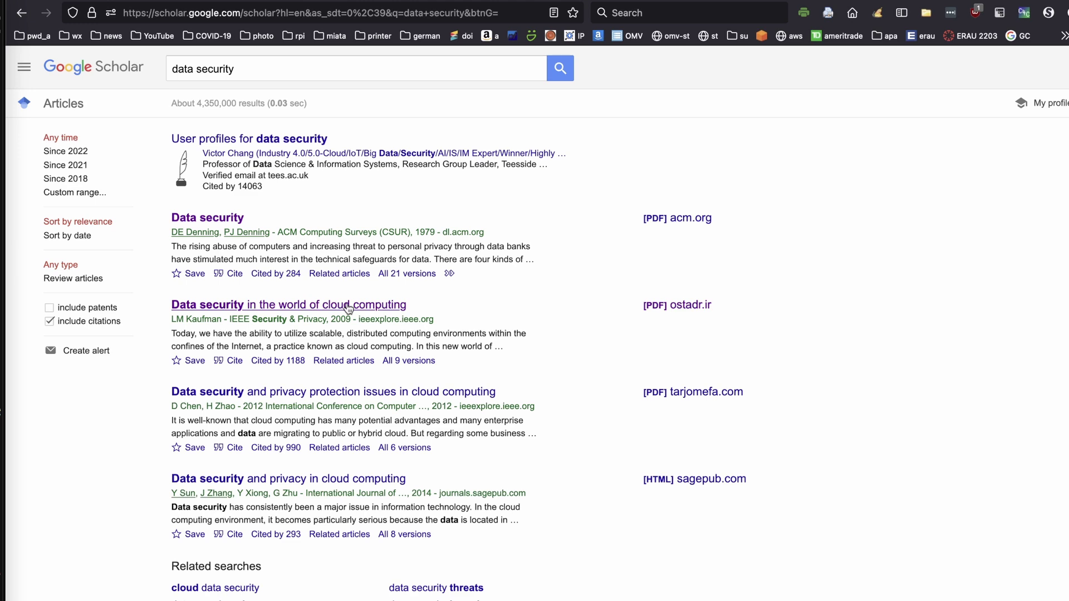
- Open Kaufman's 'Data Security in the World of Cloud Computing' on IEEE Xplore and read its abstract and details
click(395, 310)
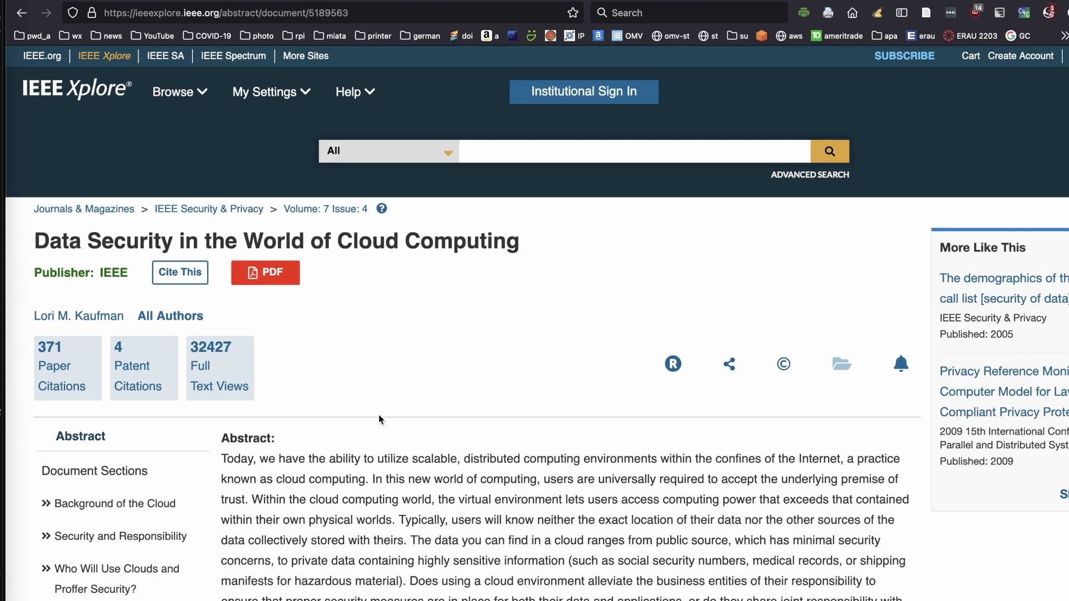
scroll(394, 453, down, 4)
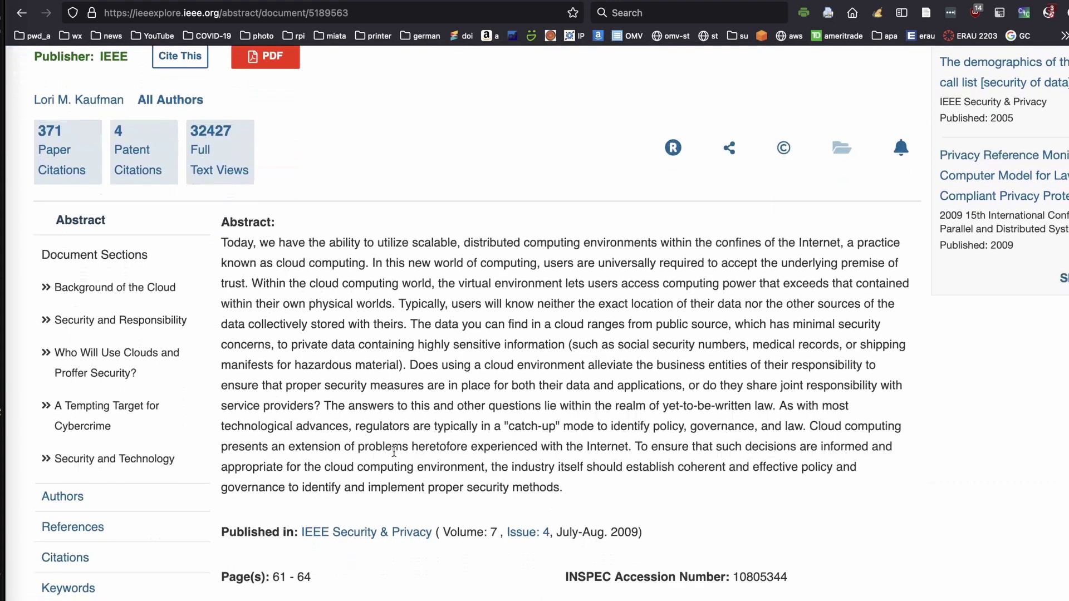
scroll(394, 451, down, 3)
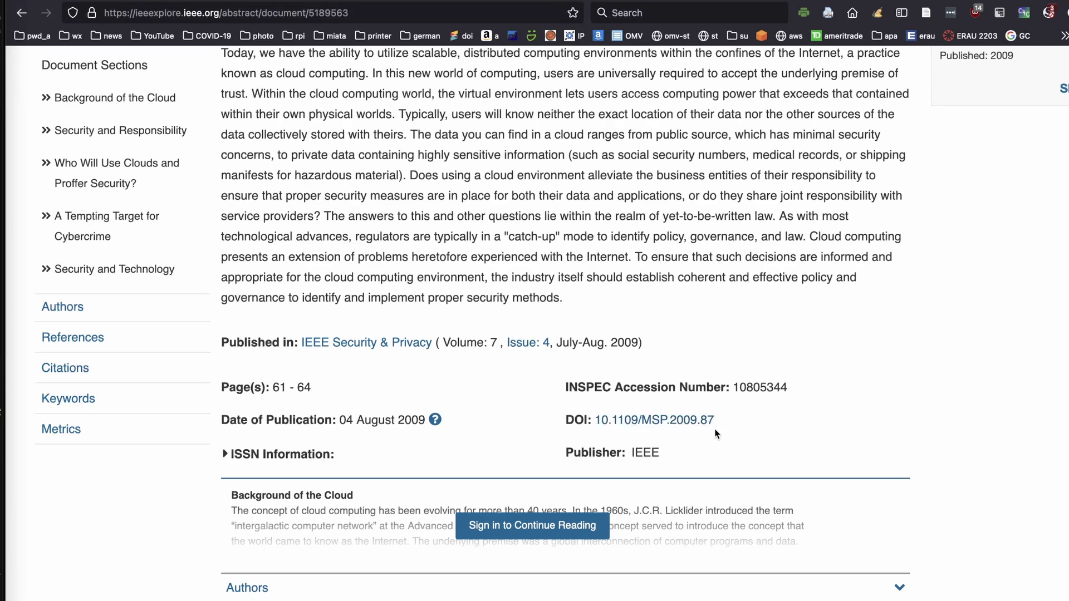
scroll(713, 428, up, 4)
scroll(703, 429, up, 3)
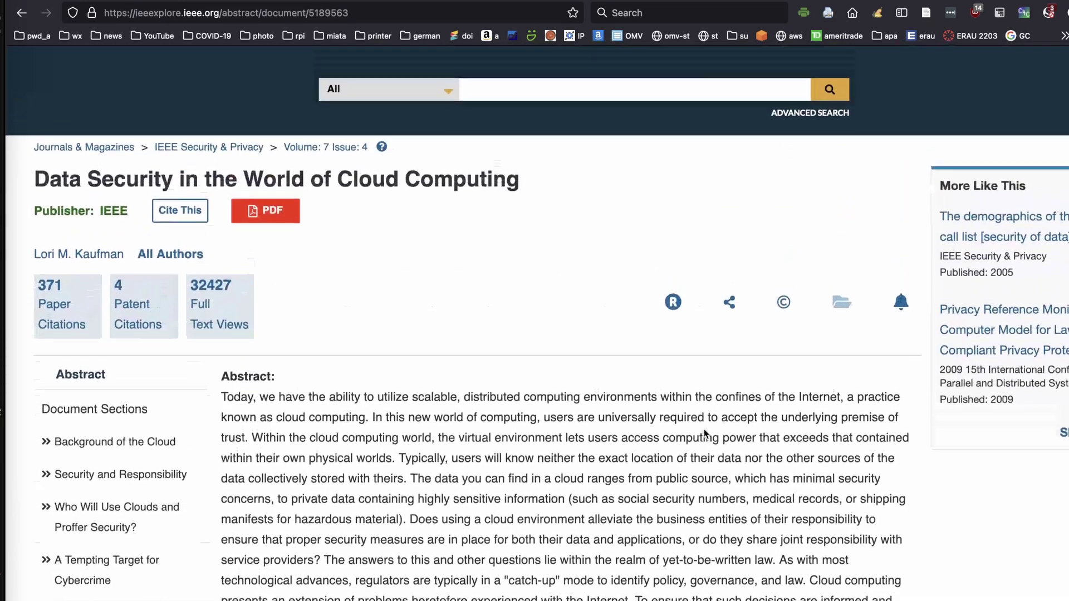
scroll(642, 433, up, 1)
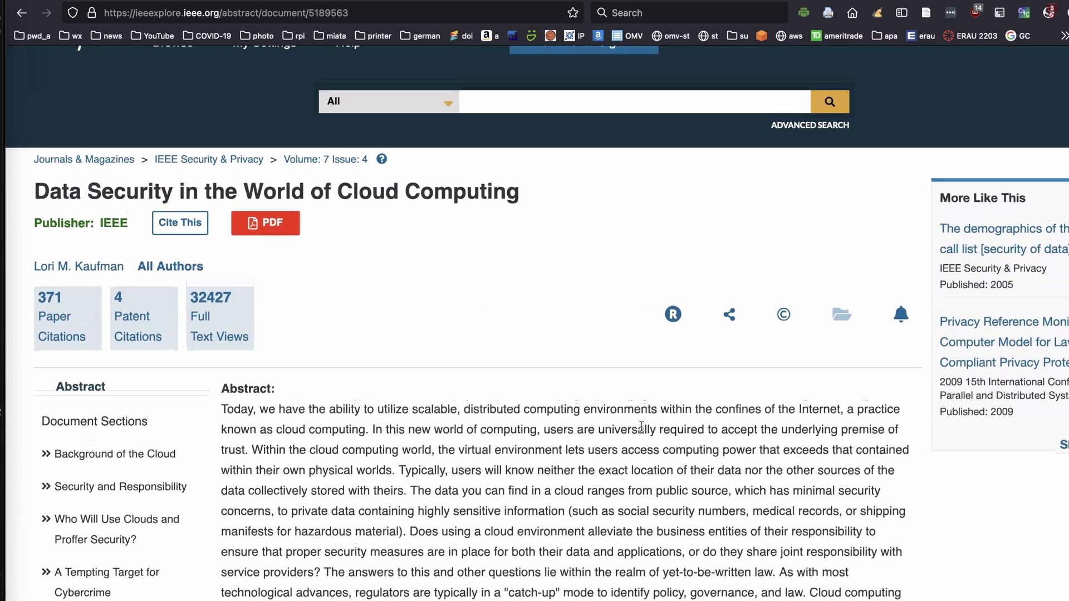
- Save the Kaufman article into Zotero's !example collection and bring up the Zotero library
click(927, 18)
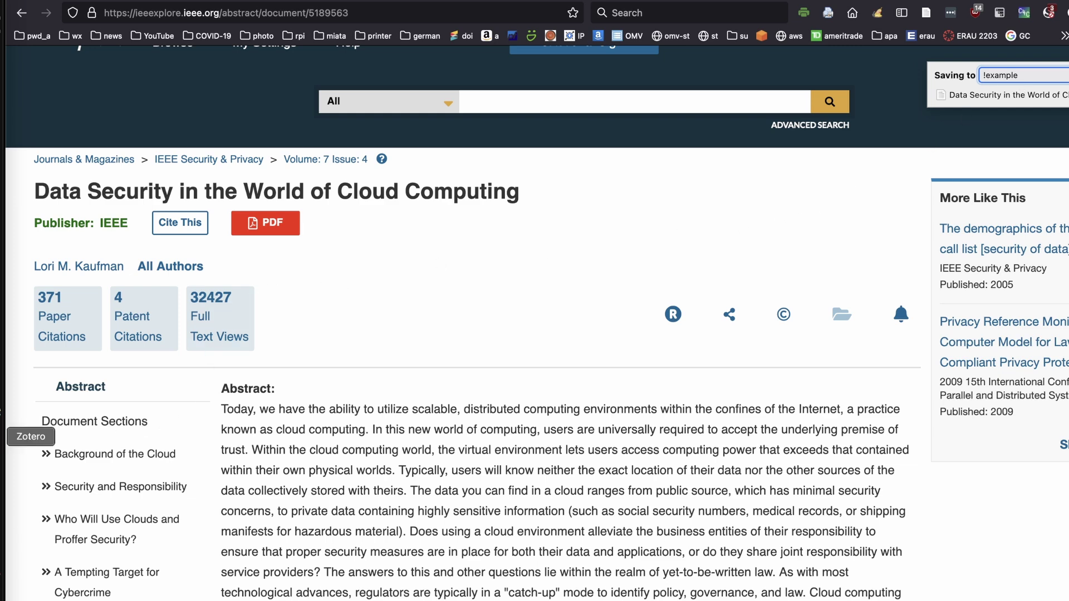
click(2, 436)
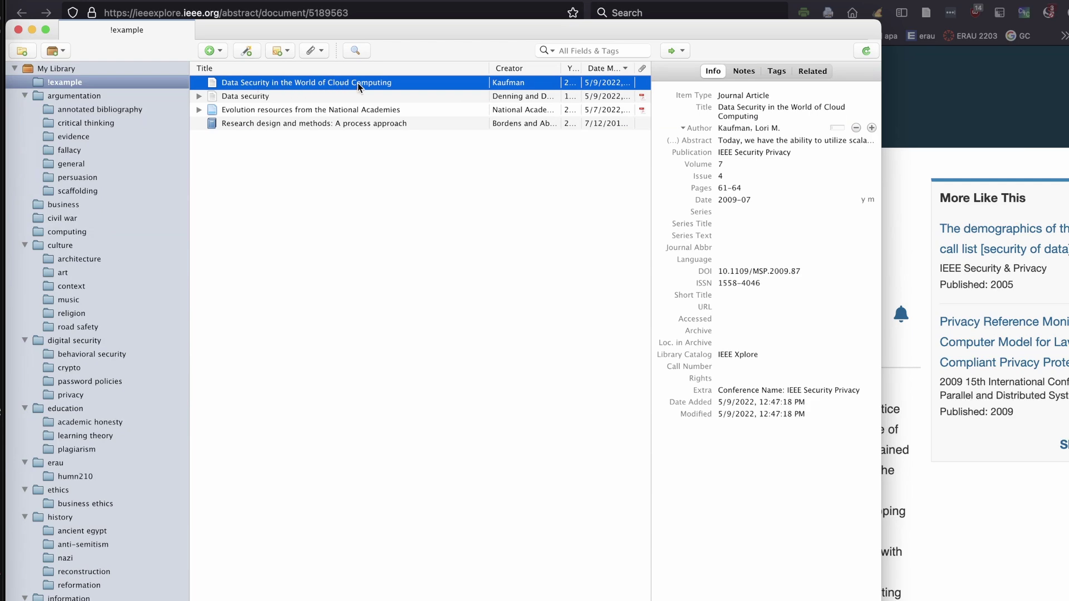
- Convert the Kaufman item's title to sentence case: 'Data security in the world of cloud computing'
mouse_move(354, 24)
mouse_down()
mouse_move(389, 291)
mouse_move(372, 30)
mouse_move(355, 18)
mouse_up()
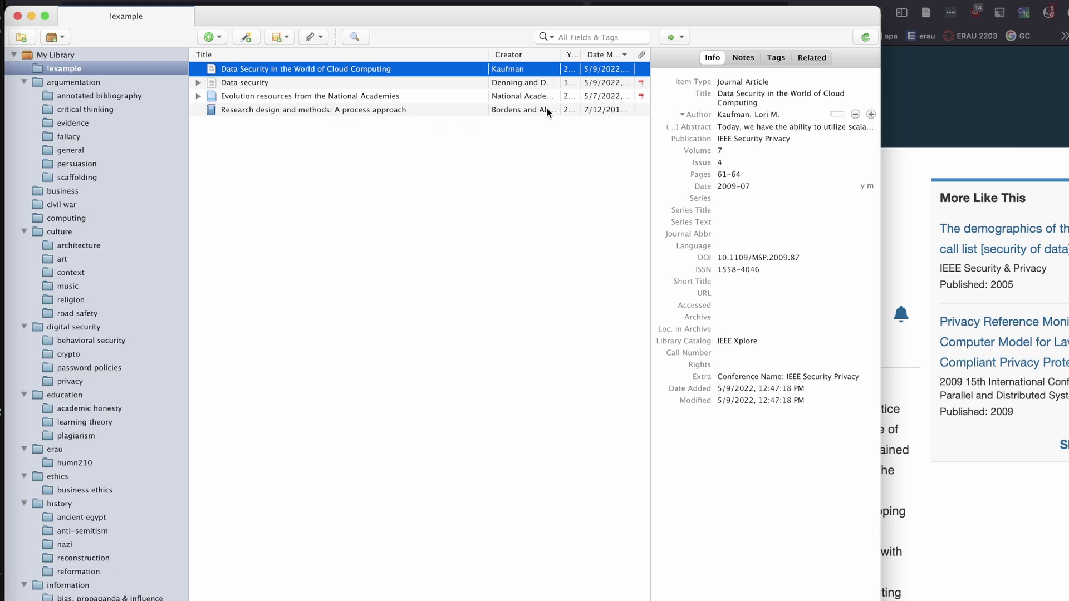
click(718, 106)
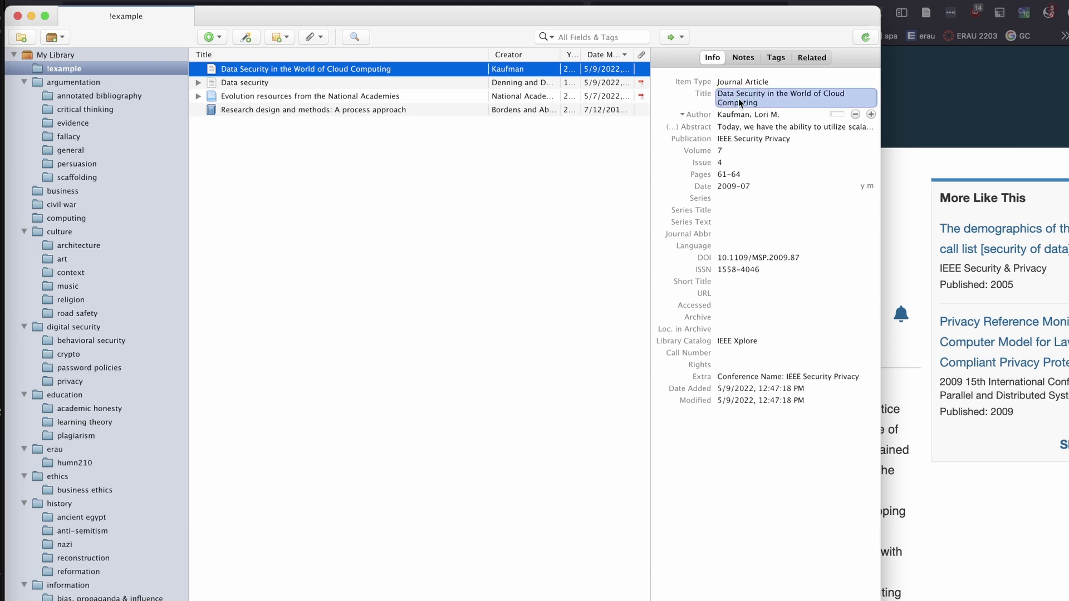
right_click(740, 103)
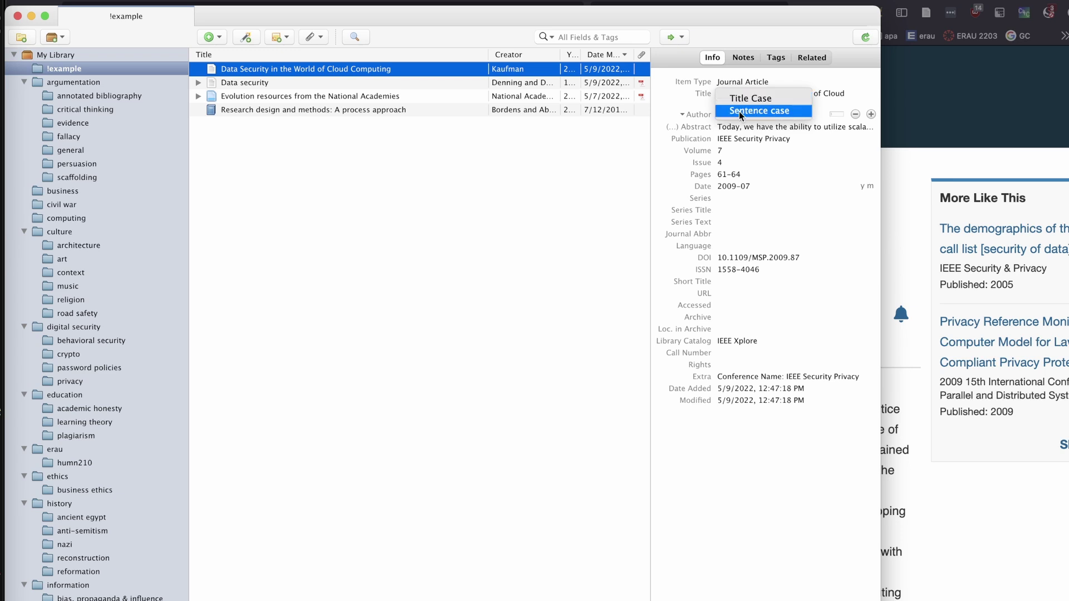
click(740, 110)
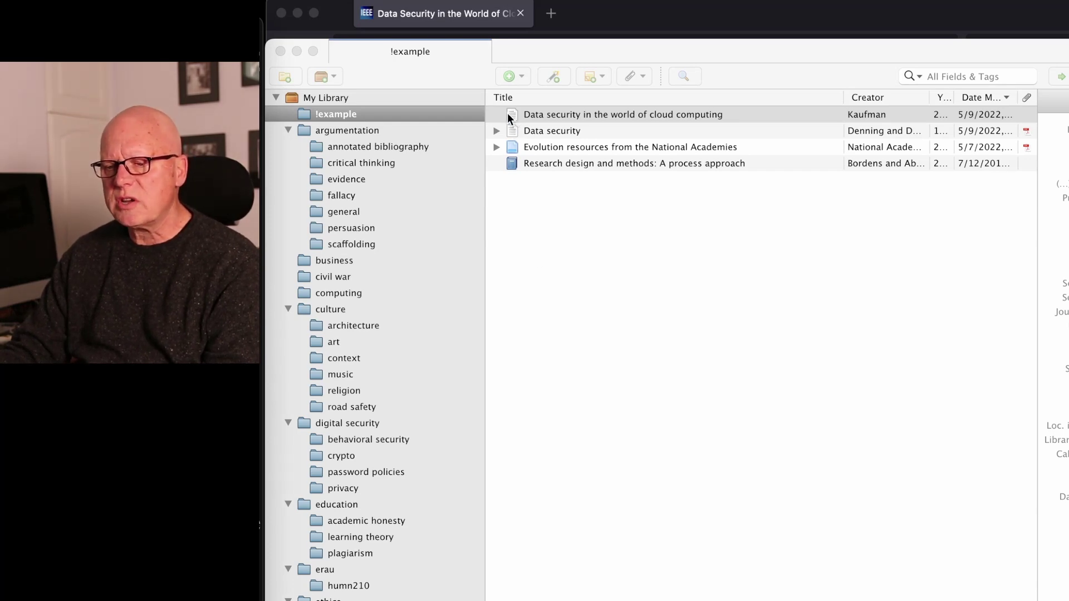
click(532, 114)
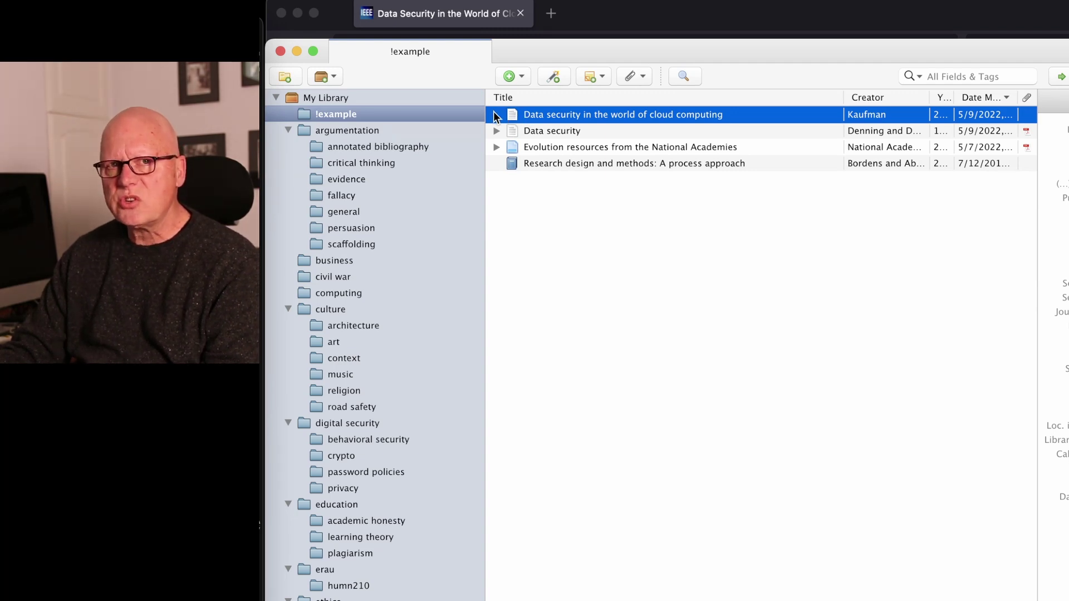
click(556, 134)
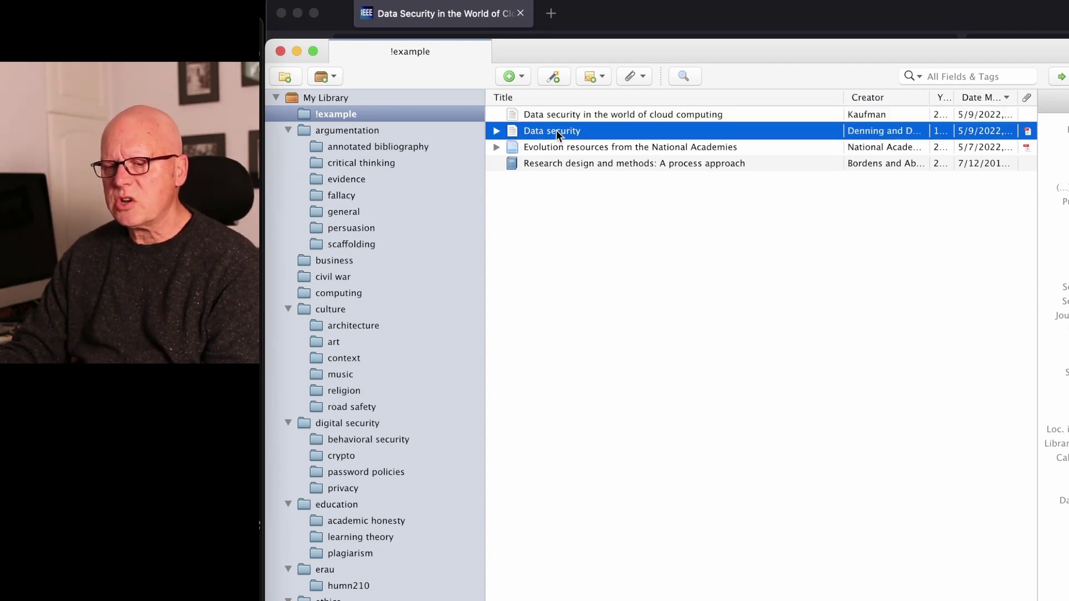
click(495, 132)
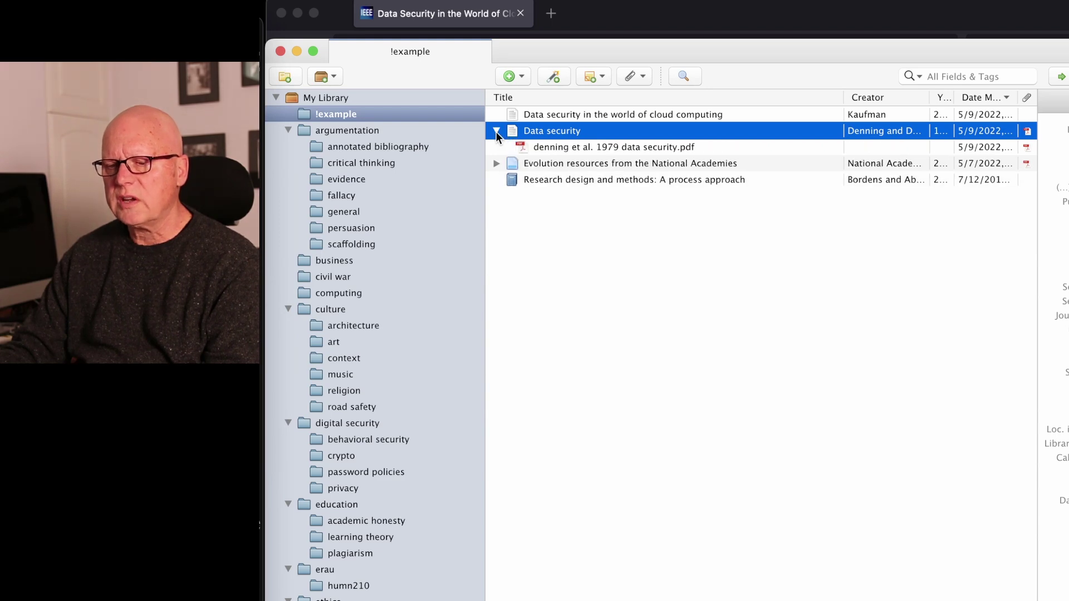
click(497, 162)
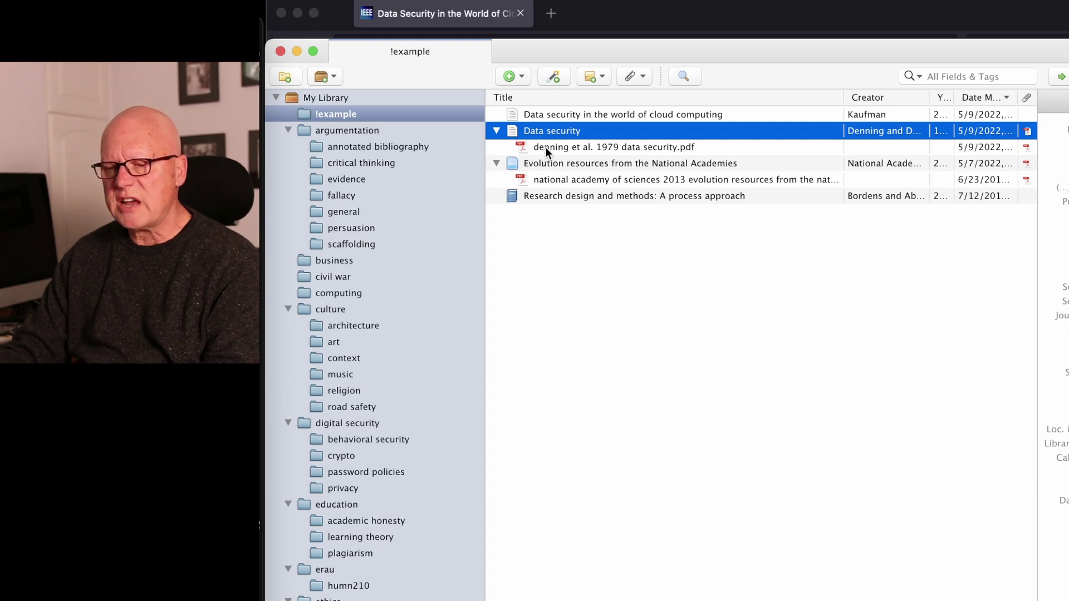
click(496, 162)
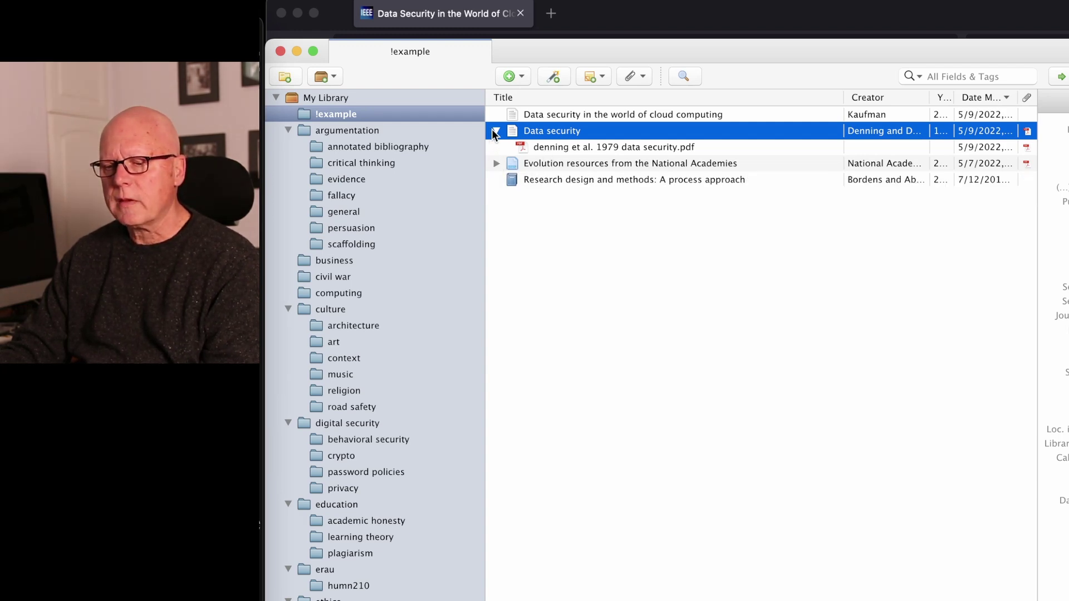
click(496, 131)
click(536, 113)
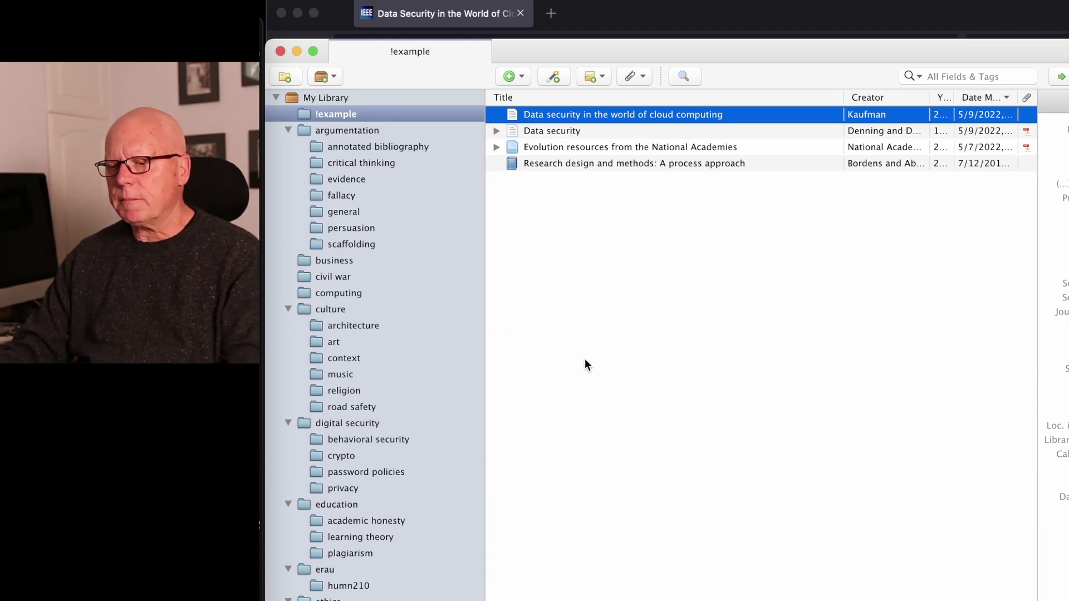
- Try the paywalled IEEE PDF, dismiss the sign-in prompt, and go back to the Scholar results
key(super+Tab)
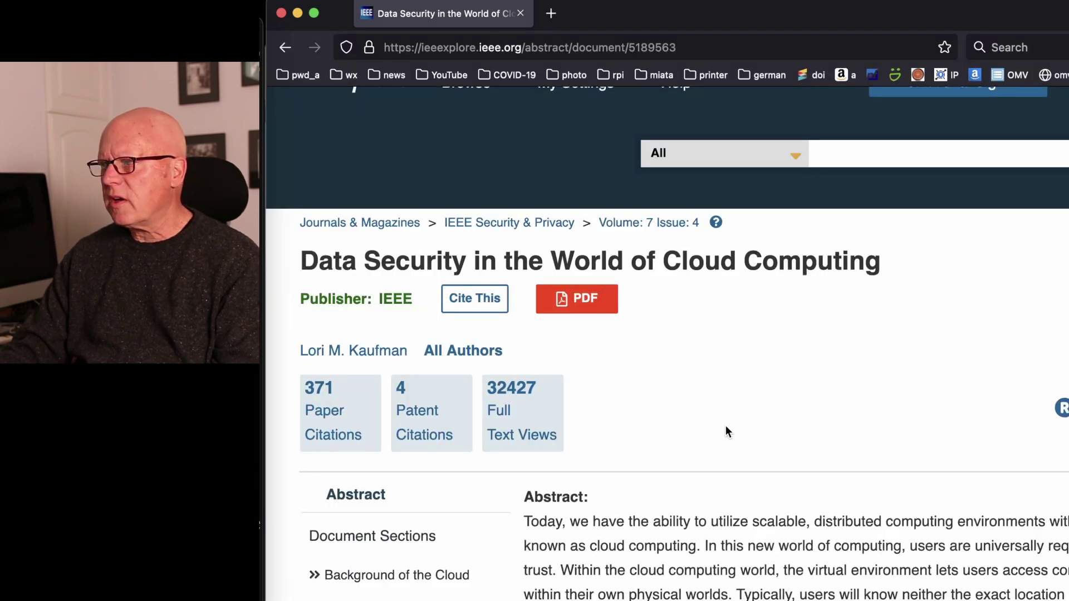
scroll(617, 328, down, 1)
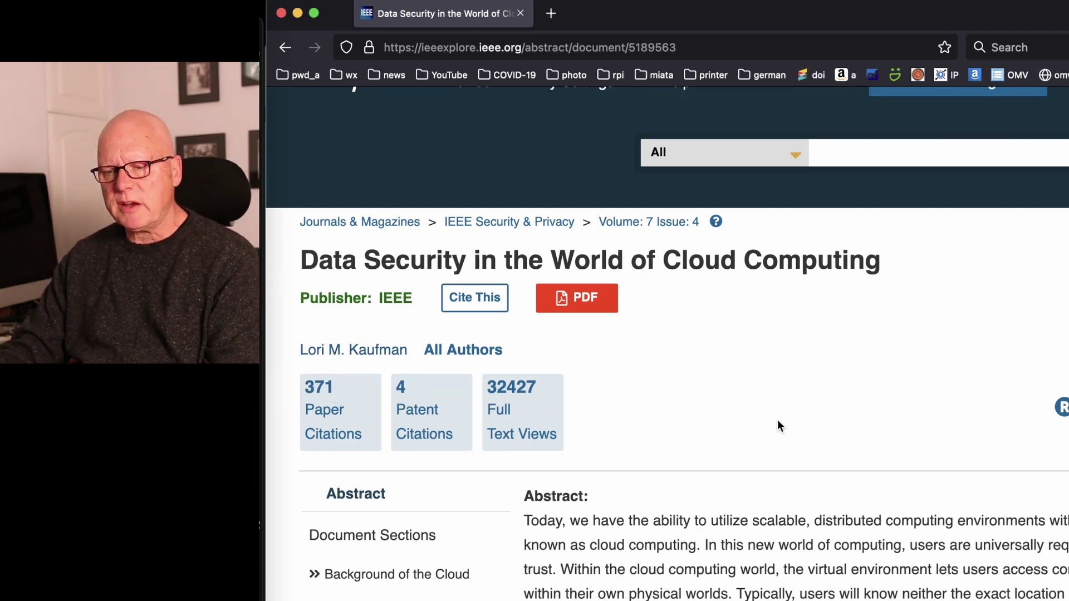
click(585, 299)
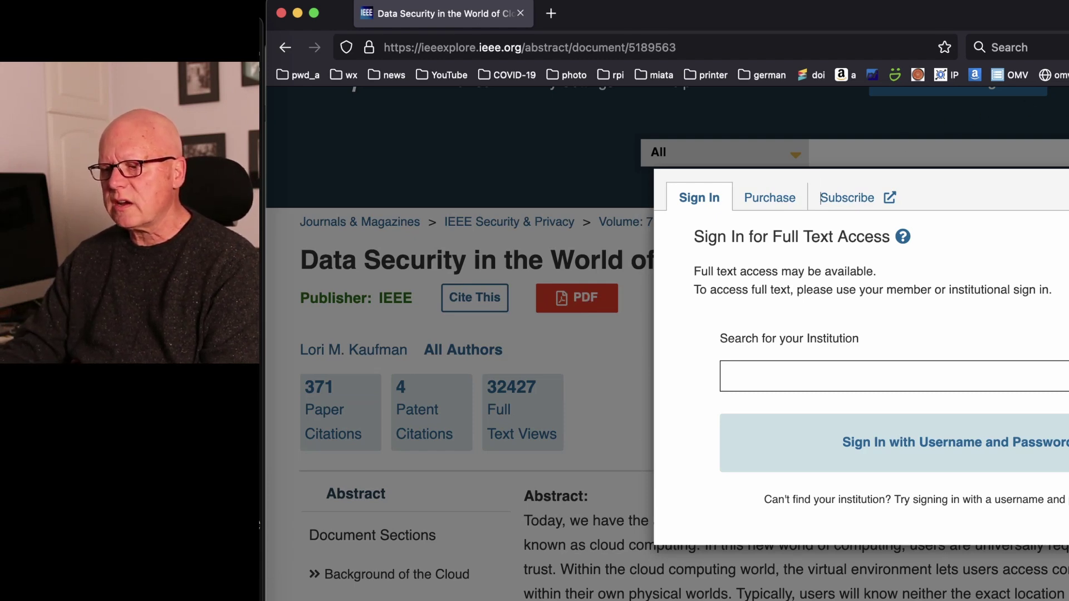
key(Escape)
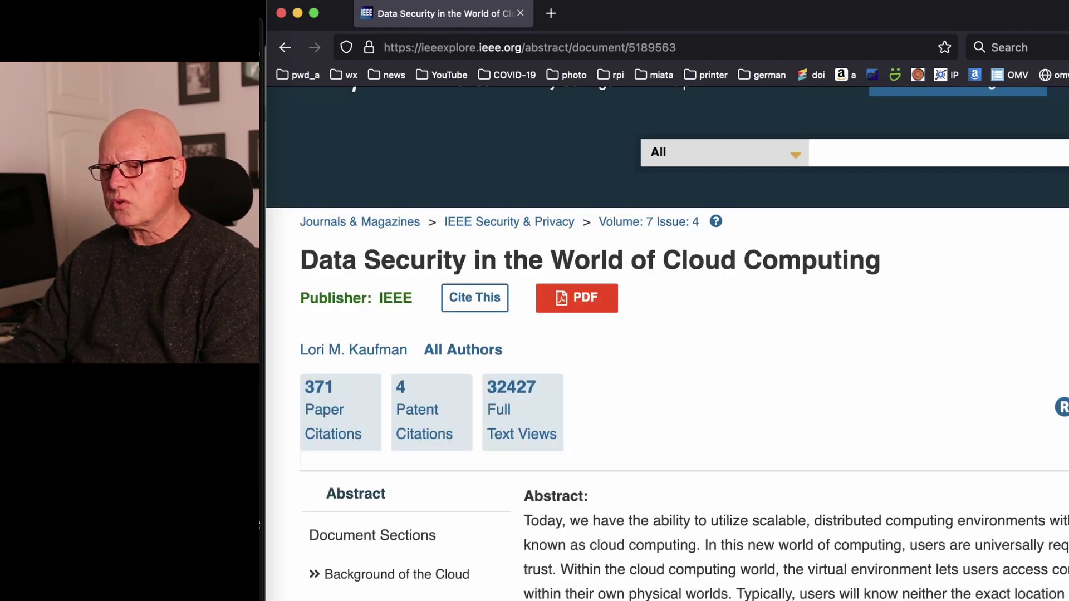
click(285, 49)
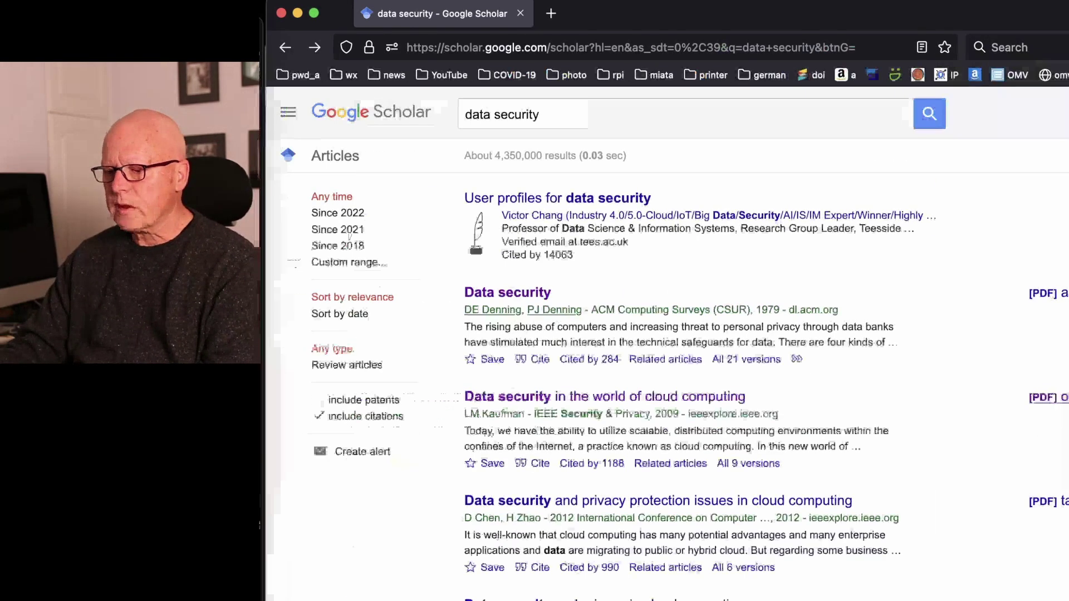
- Download the article's free PDF from Google Scholar as clo.pdf in Downloads
click(1042, 397)
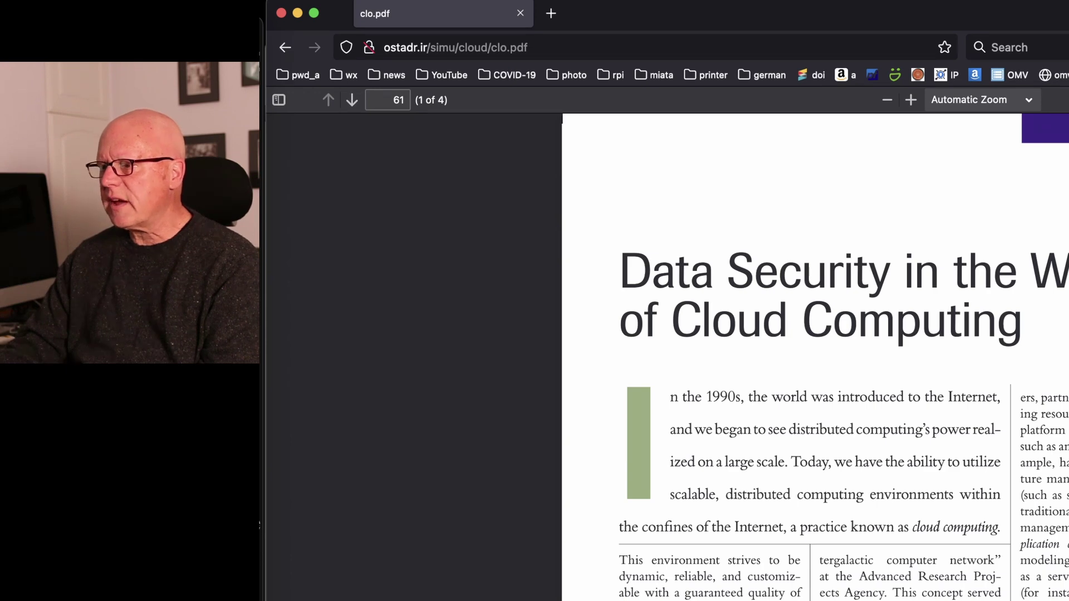
key(super+s)
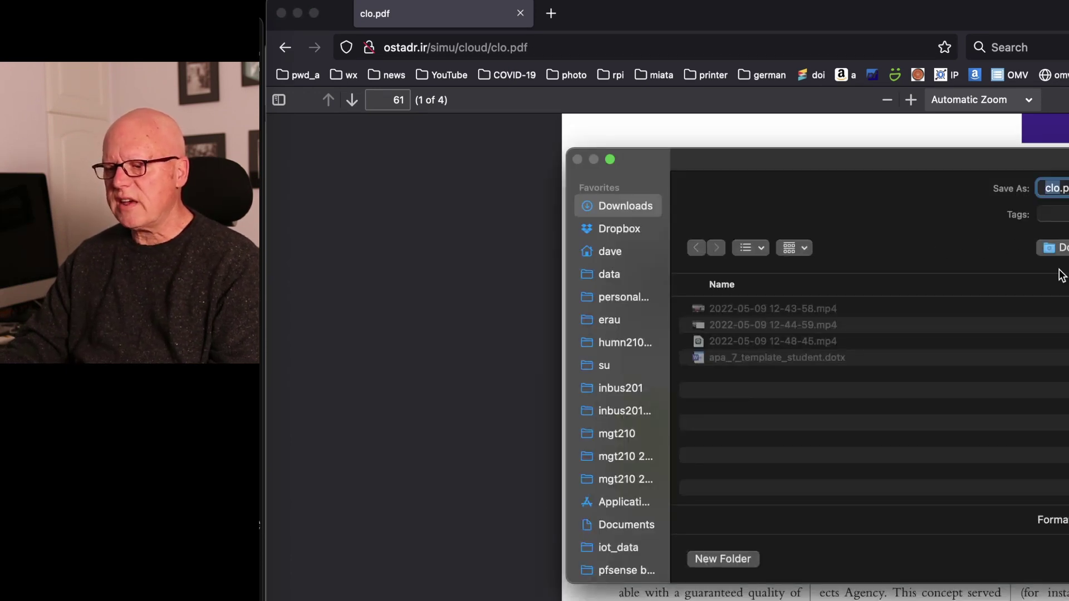
drag(908, 163, 794, 174)
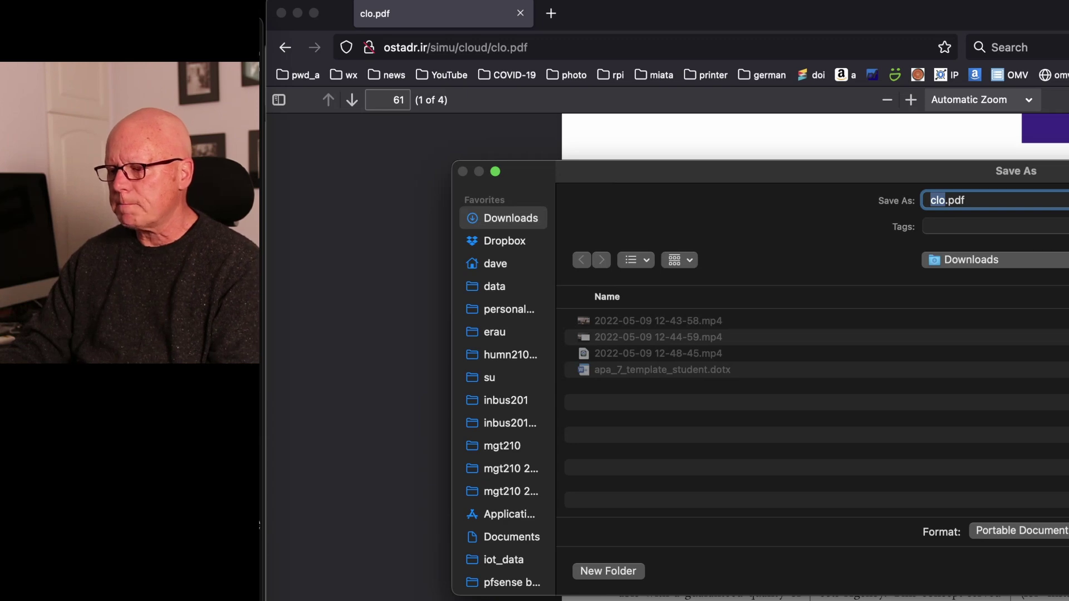
key(Return)
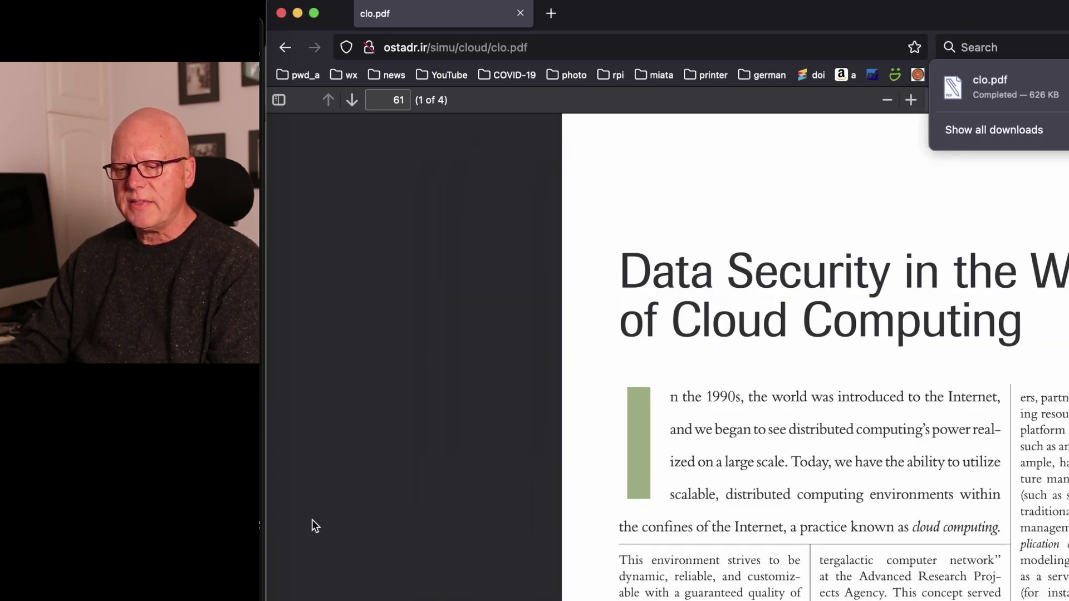
- Attach a stored copy of Downloads/clo.pdf to the Kaufman item and expand it to show the PDF
click(261, 554)
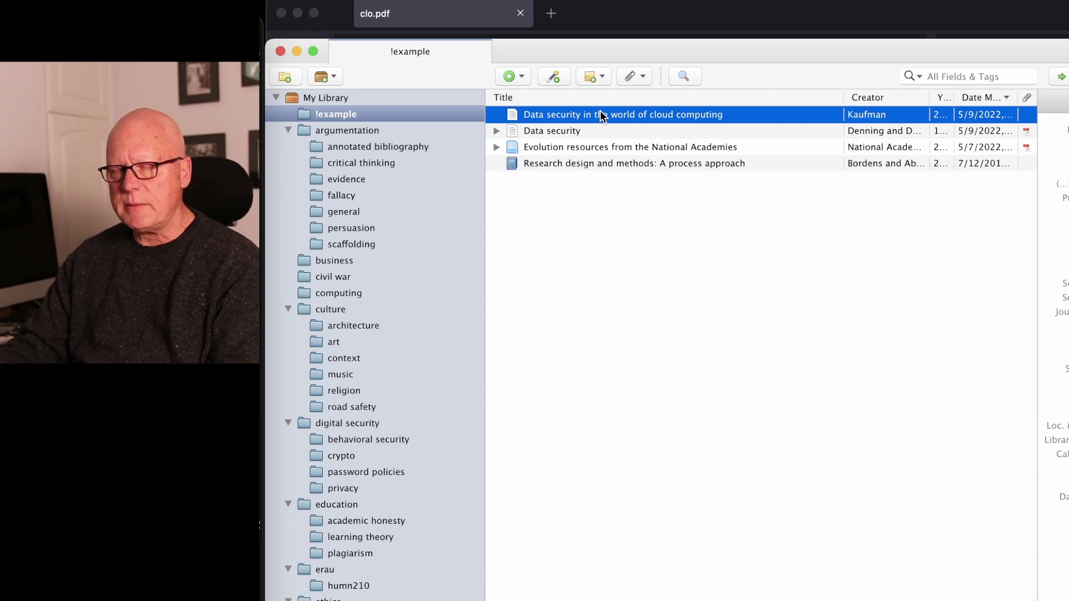
click(639, 76)
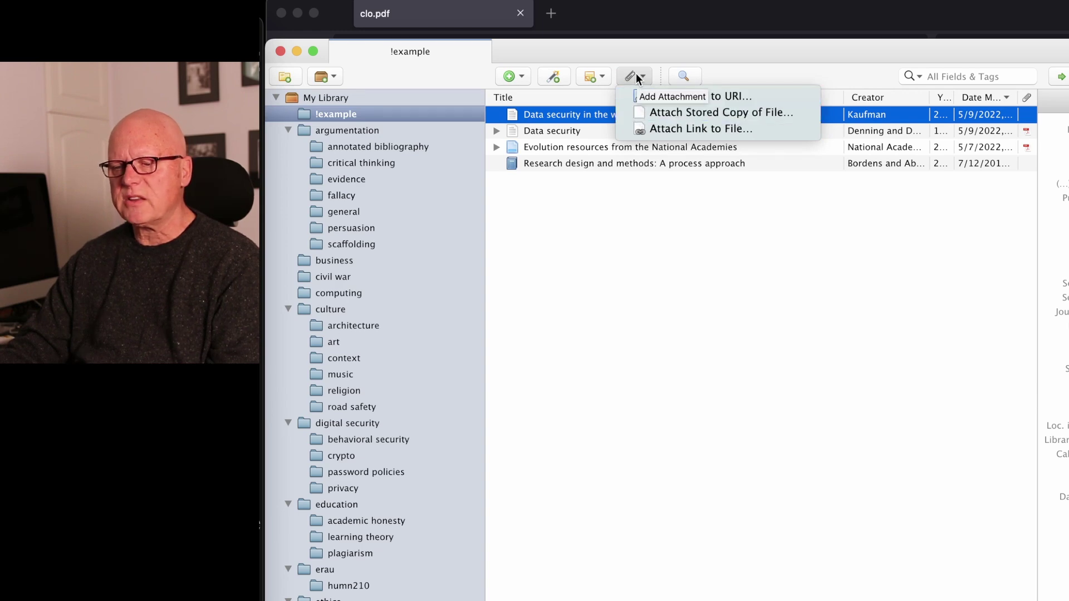
click(650, 113)
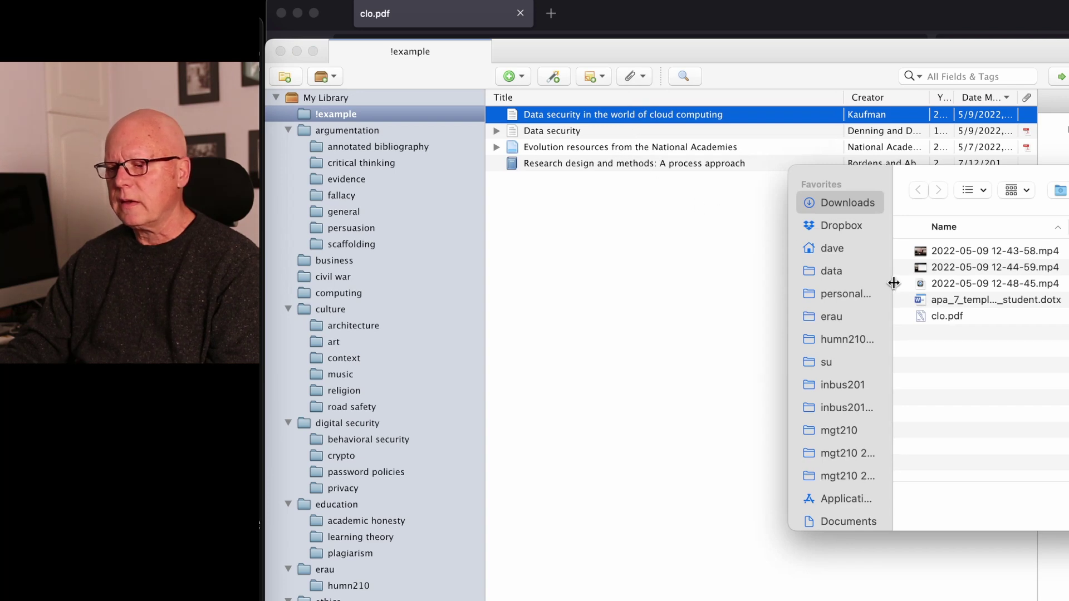
click(953, 320)
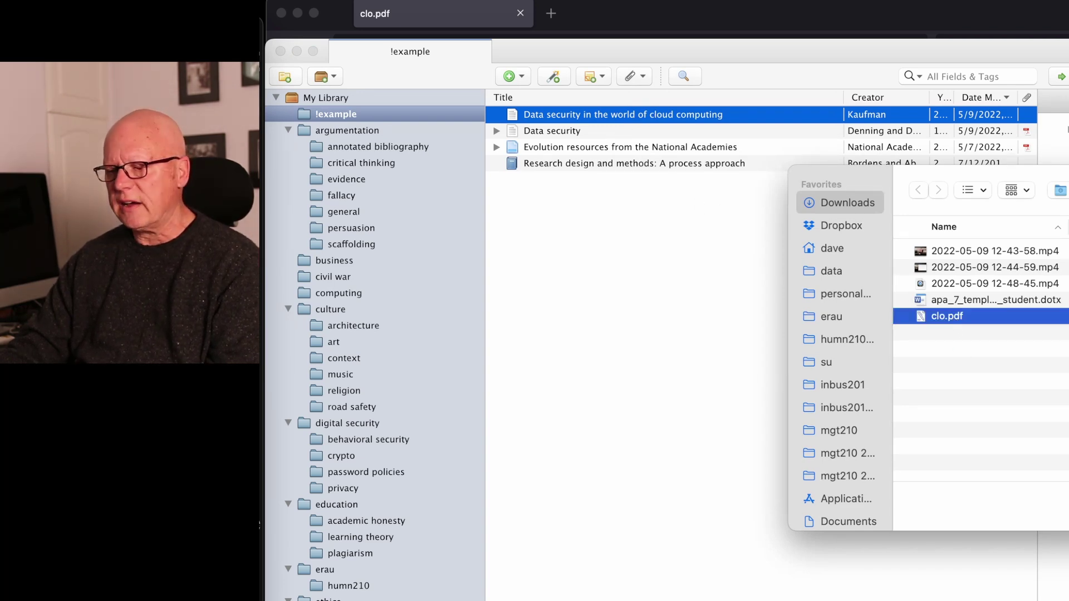
key(Return)
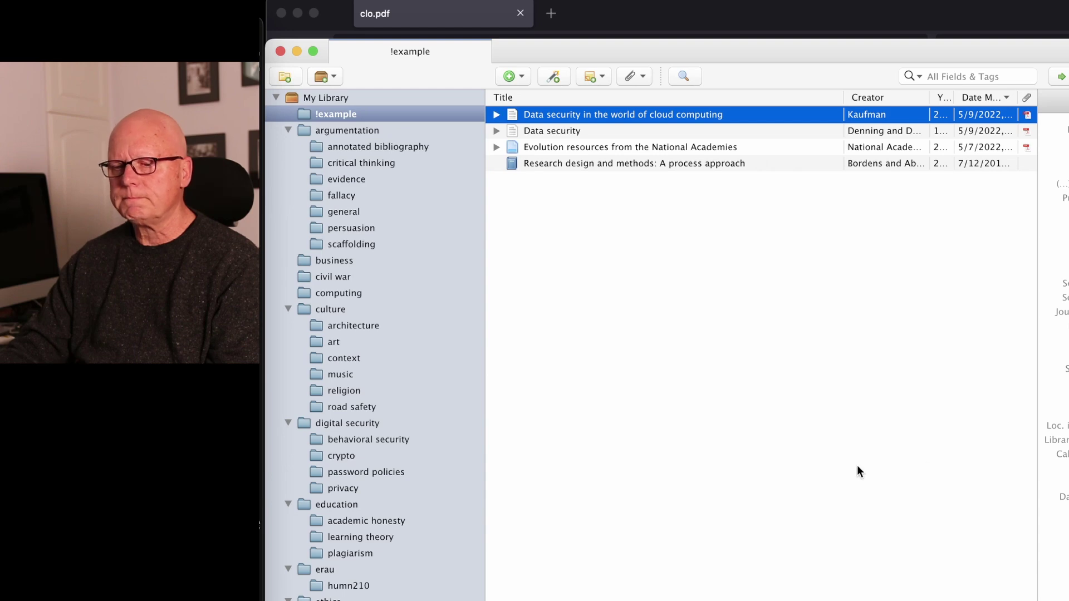
click(496, 115)
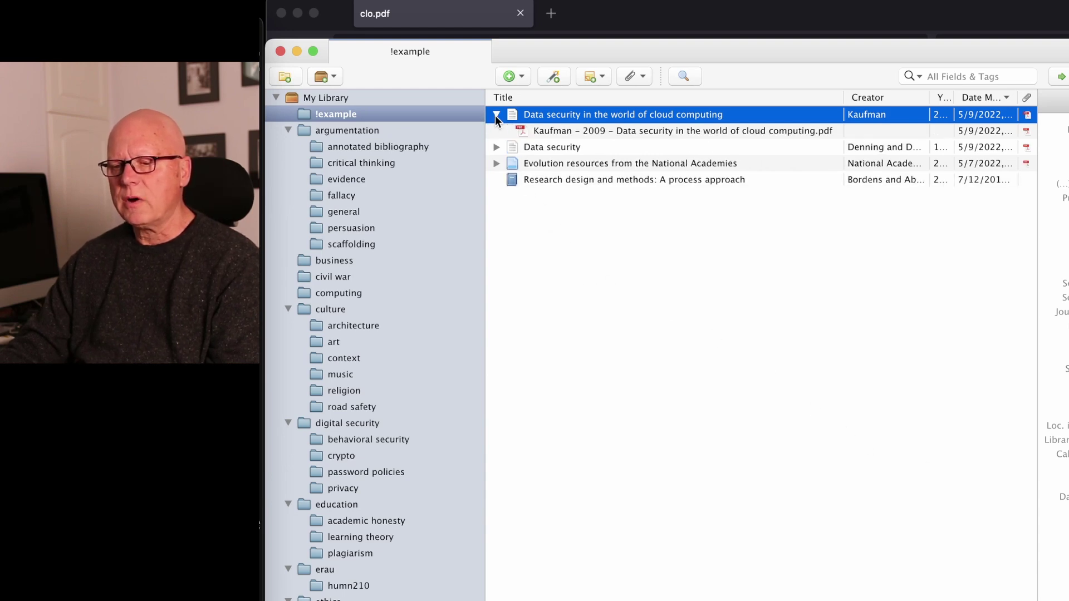
- Open the Kaufman PDF in PDFpen and select the 'The term cloud originates…' sentence on page 1
double_click(573, 131)
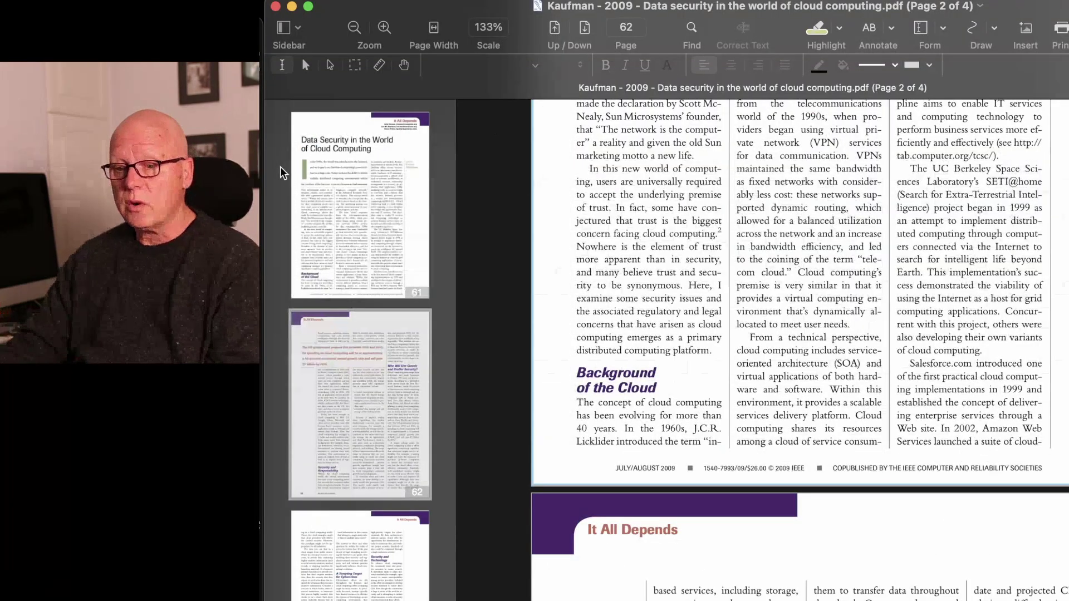
scroll(758, 274, up, 10)
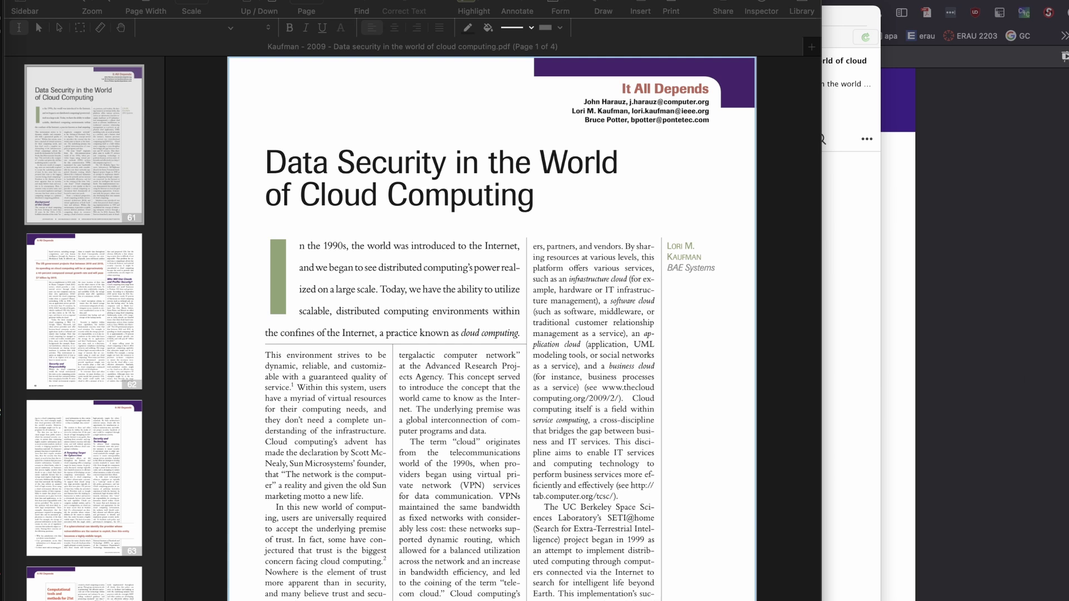
click(408, 443)
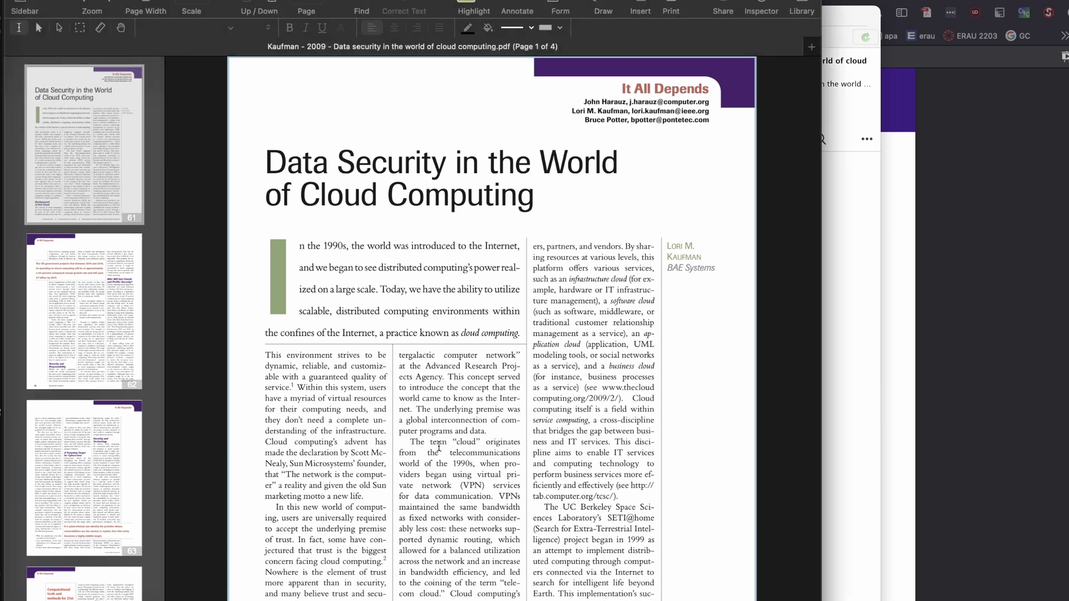
drag(411, 442, 500, 495)
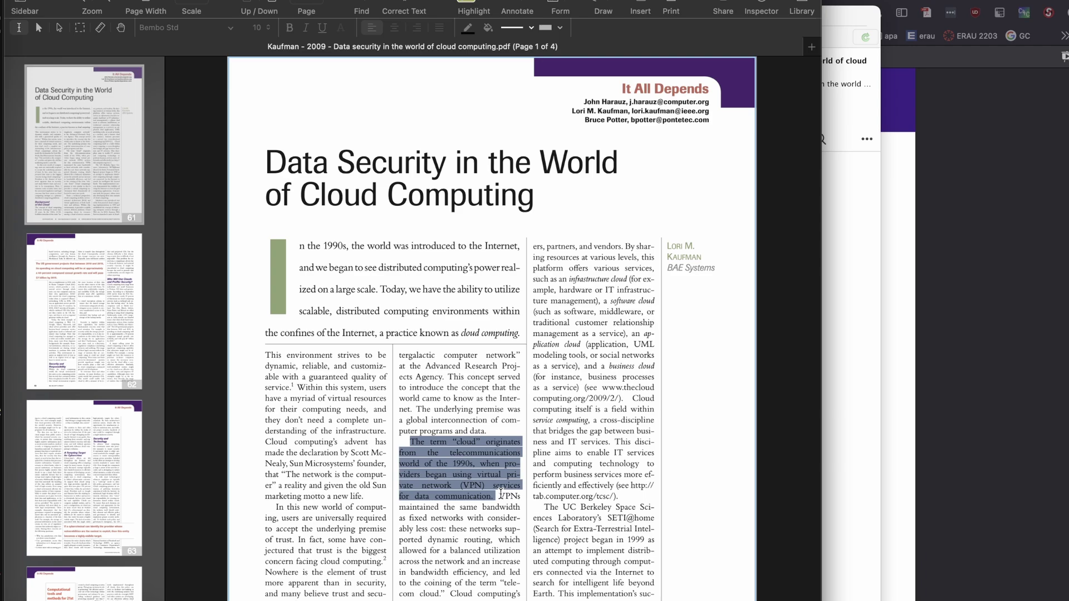
scroll(501, 494, down, 2)
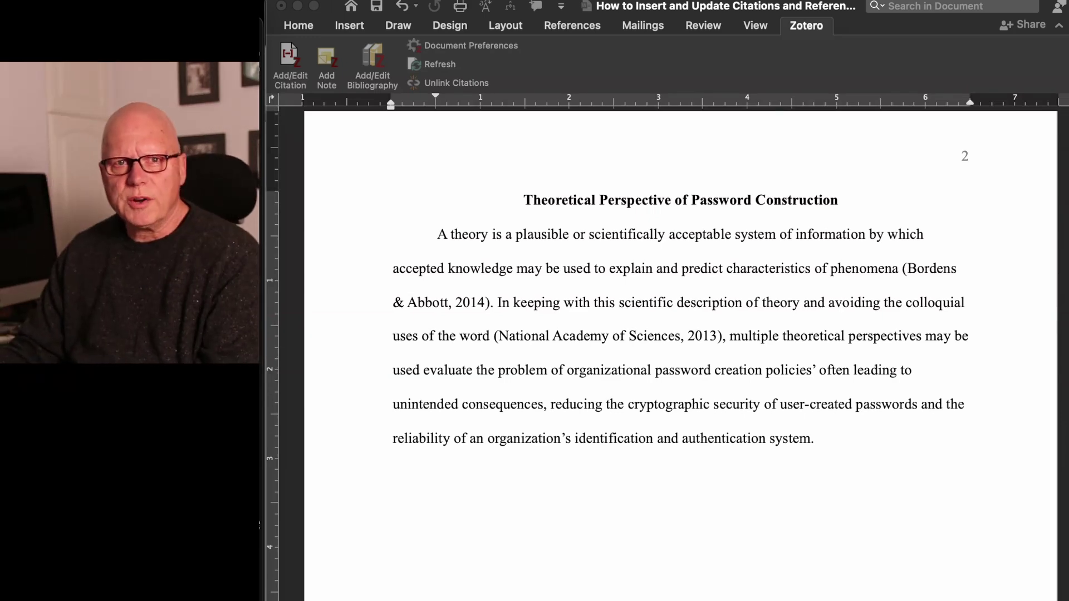
- Add a paragraph saying virtual private networking companies first identified the term cloud in the 1990s
click(836, 443)
key(Return)
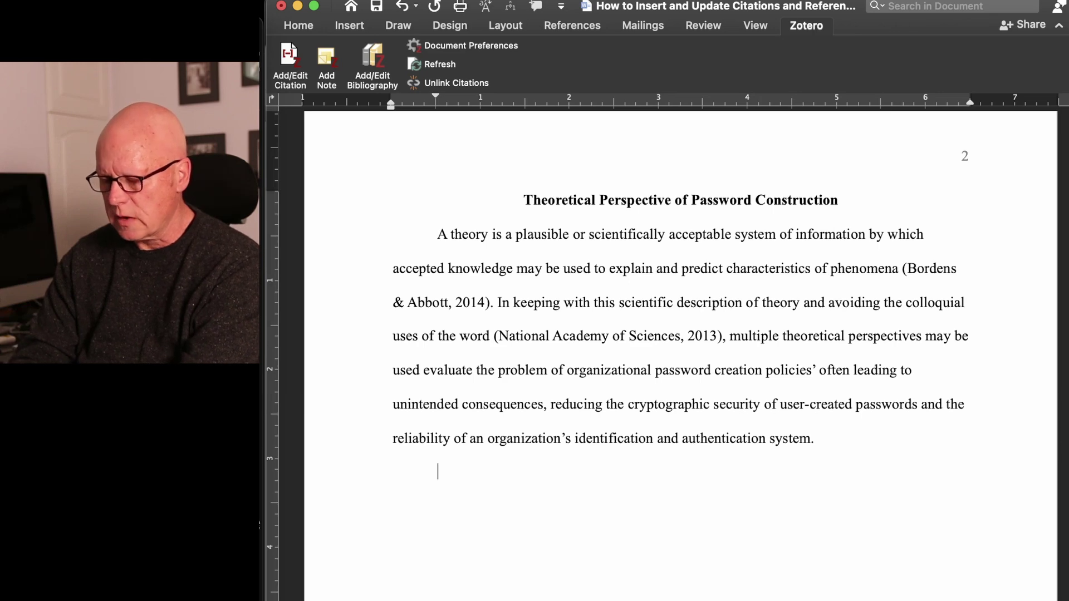
text(The t)
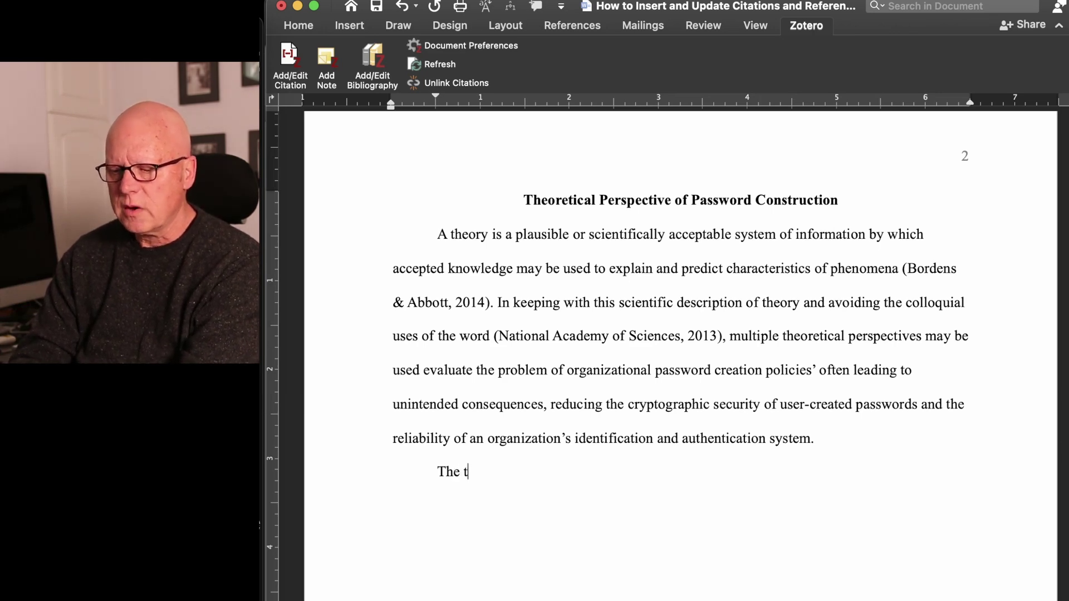
text(erm clou)
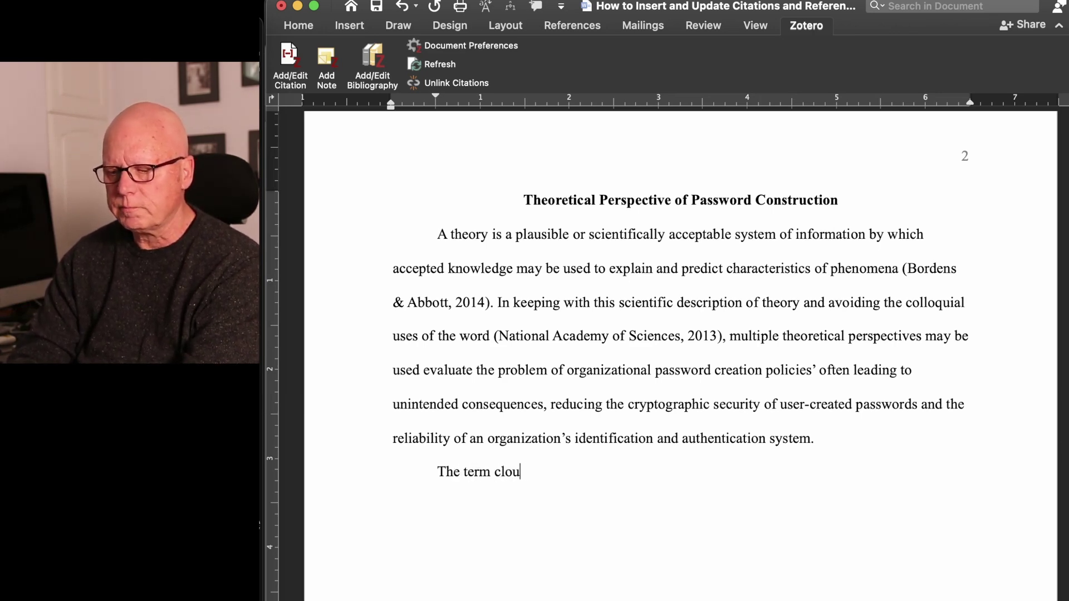
text(d was)
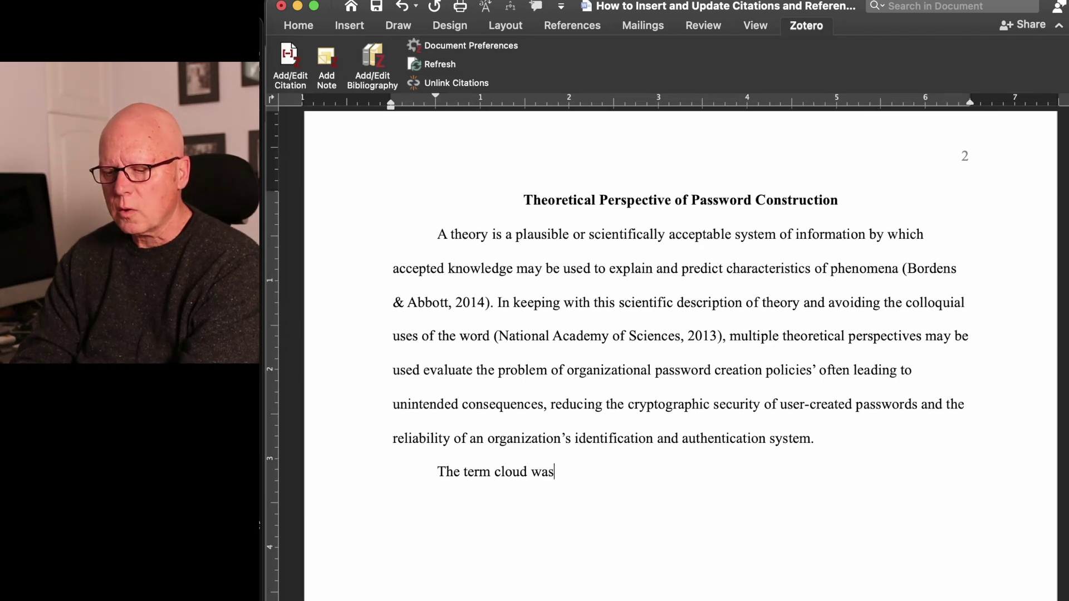
text( originally )
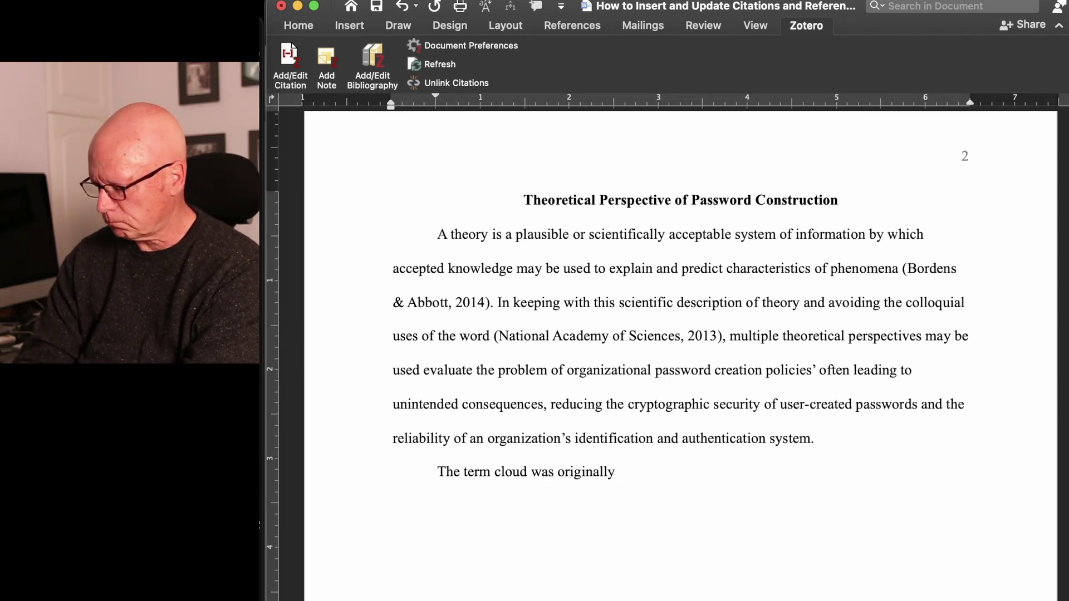
text(identified )
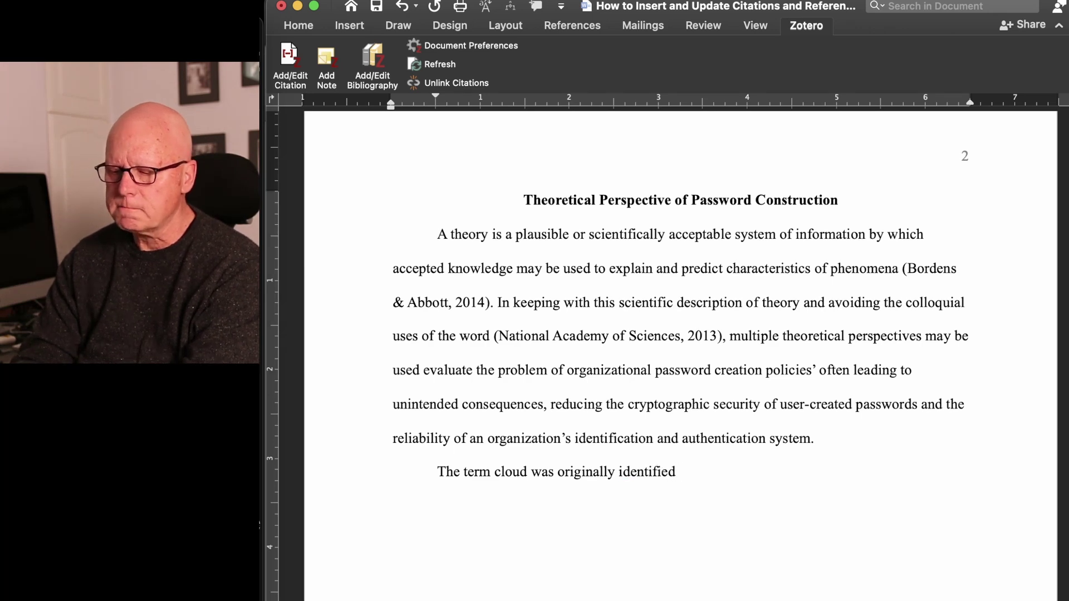
text(by vir)
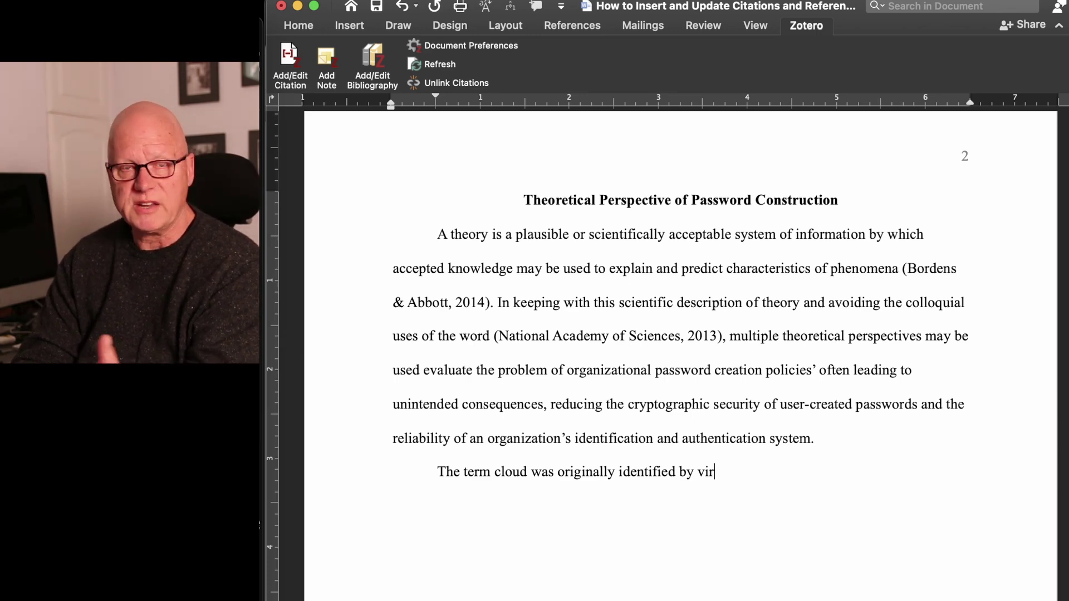
text(tual private)
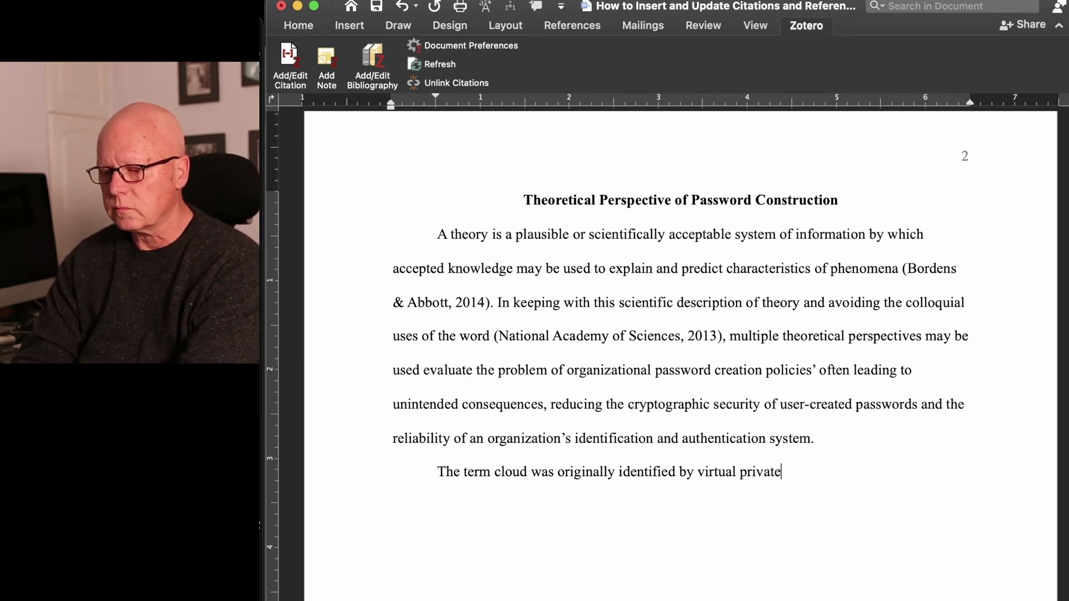
text( networking companies)
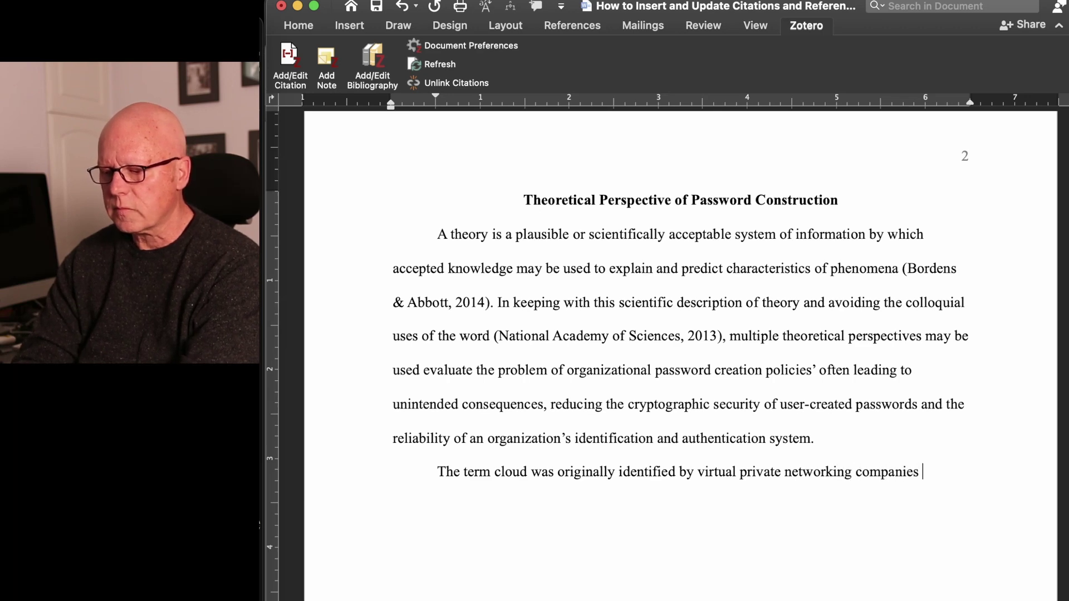
text( in the )
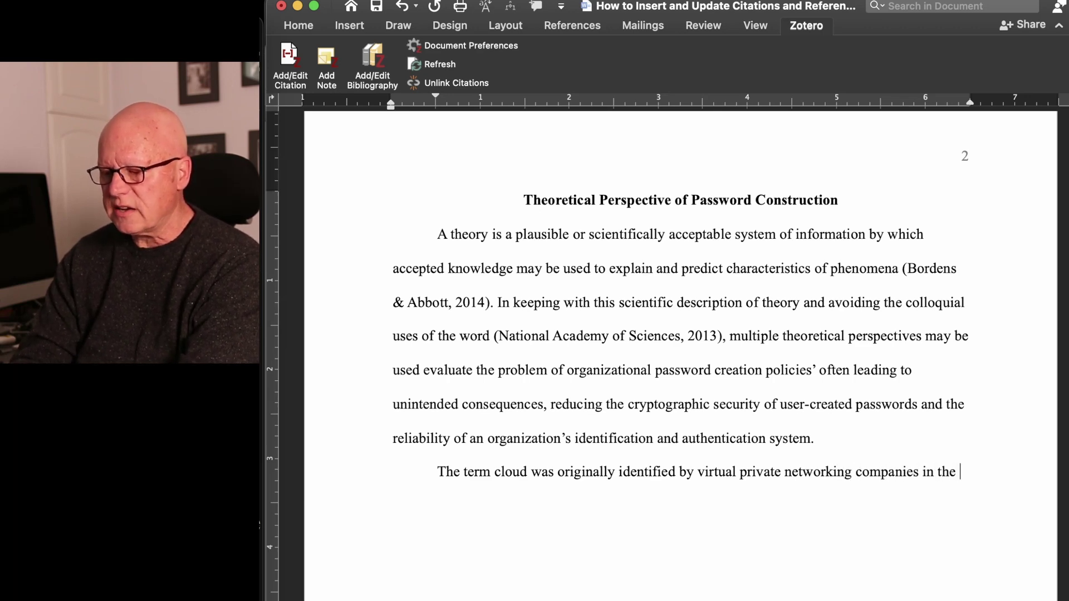
text(1990s)
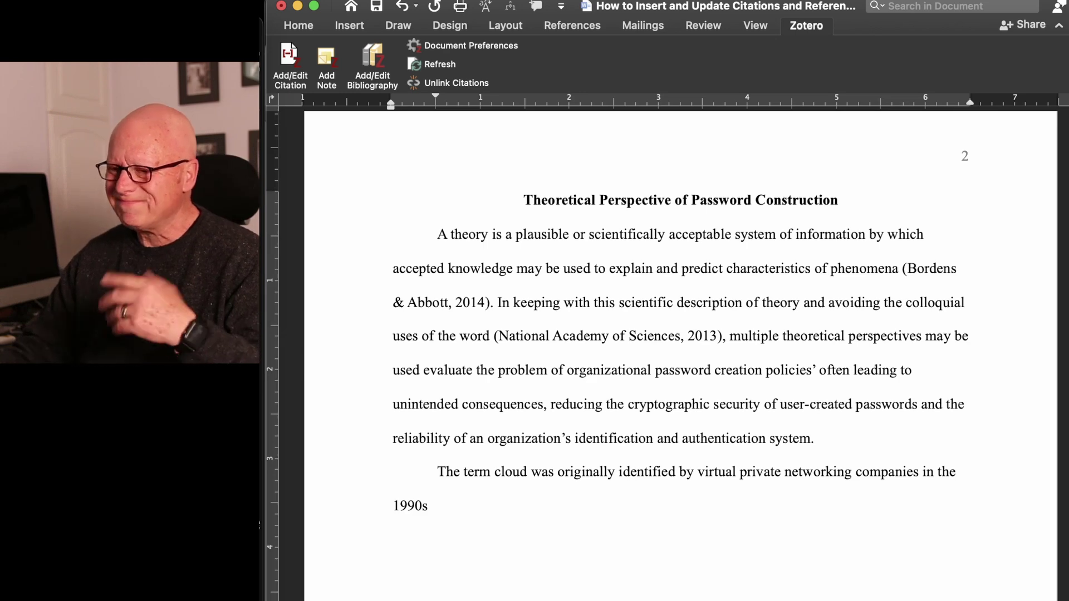
key(super+Tab)
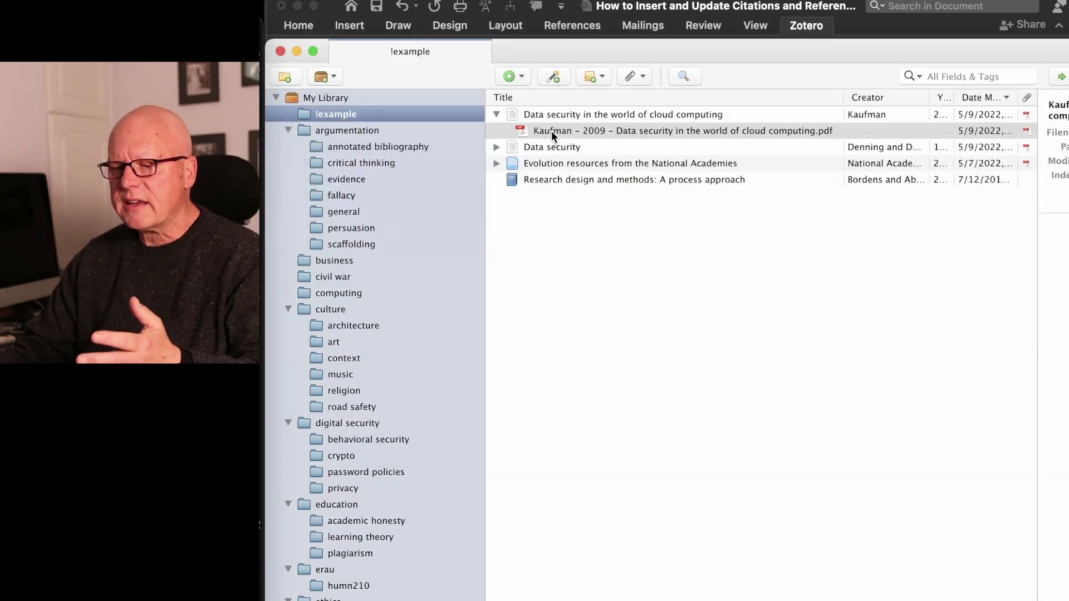
- Select the 'Data security in the world of cloud computing' item in !example, then return to Word
click(857, 113)
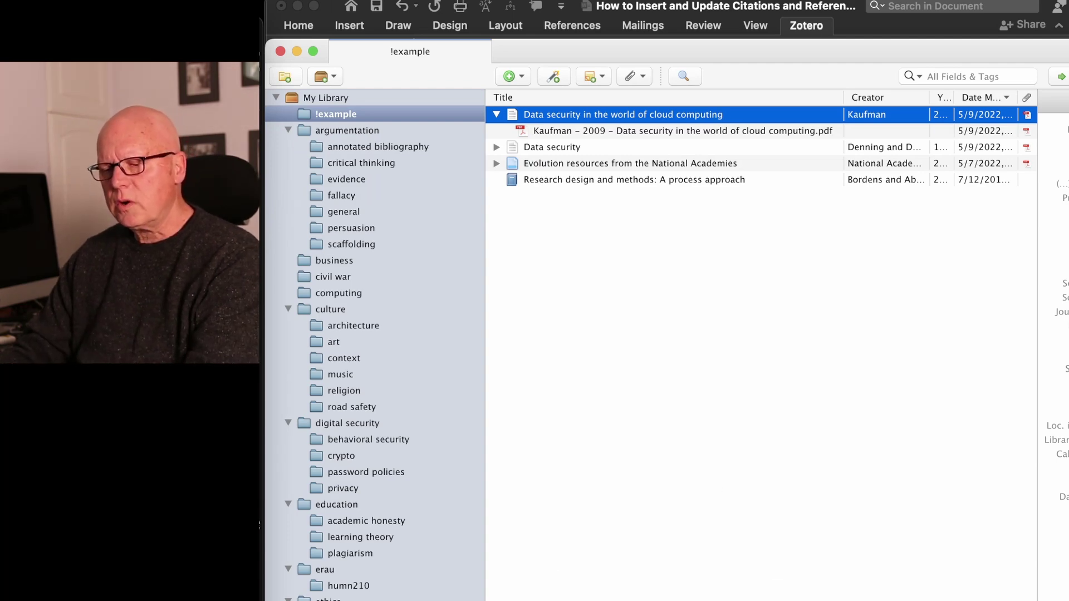
key(super+Tab)
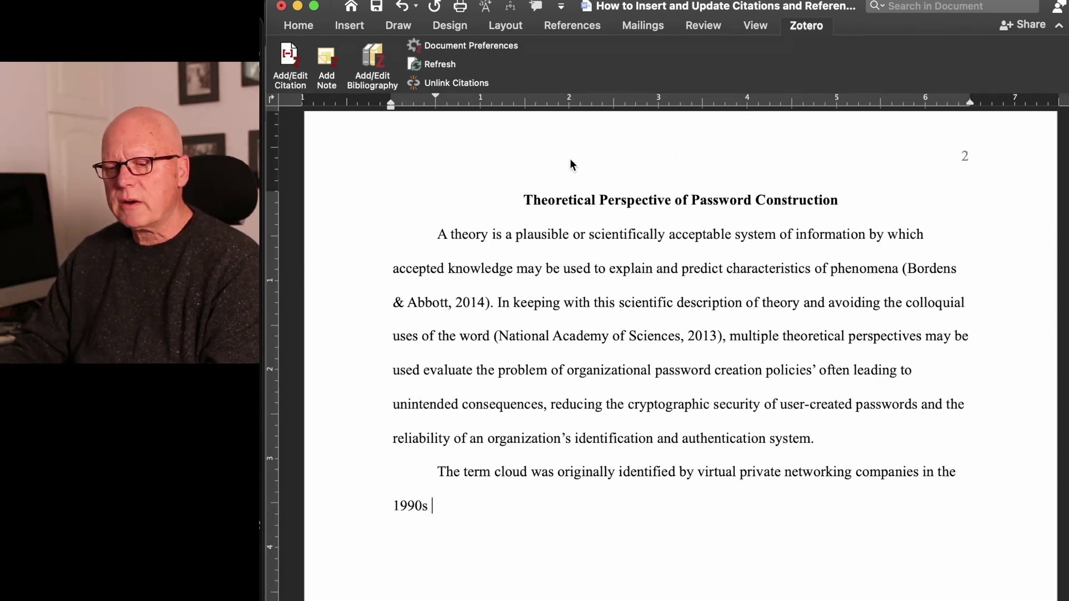
- Insert the (Kaufman, 2009) cloud computing citation after '1990s' and end the sentence with a period
click(805, 25)
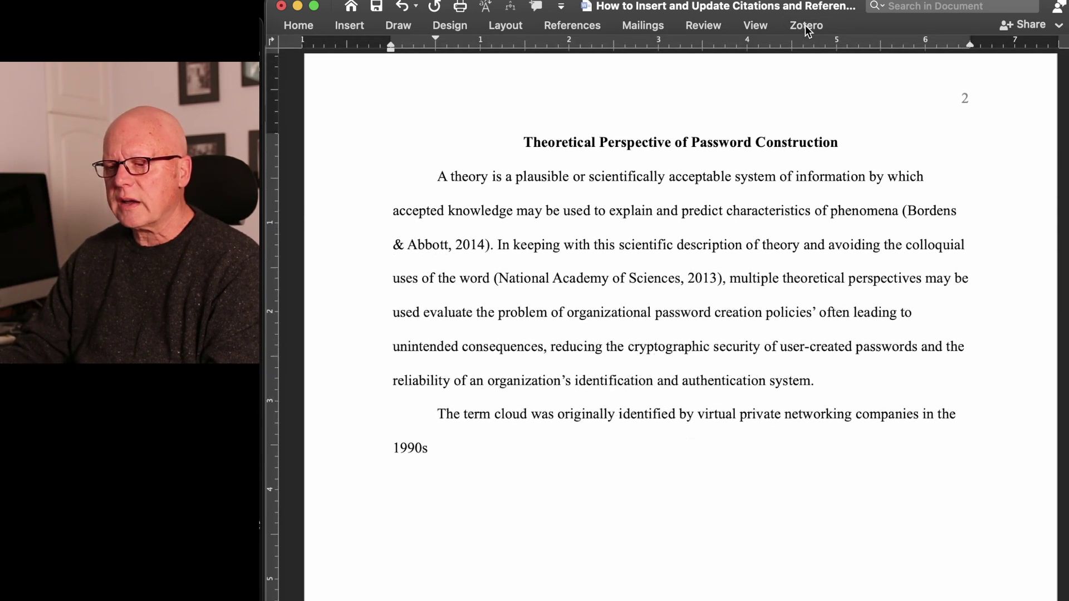
click(805, 25)
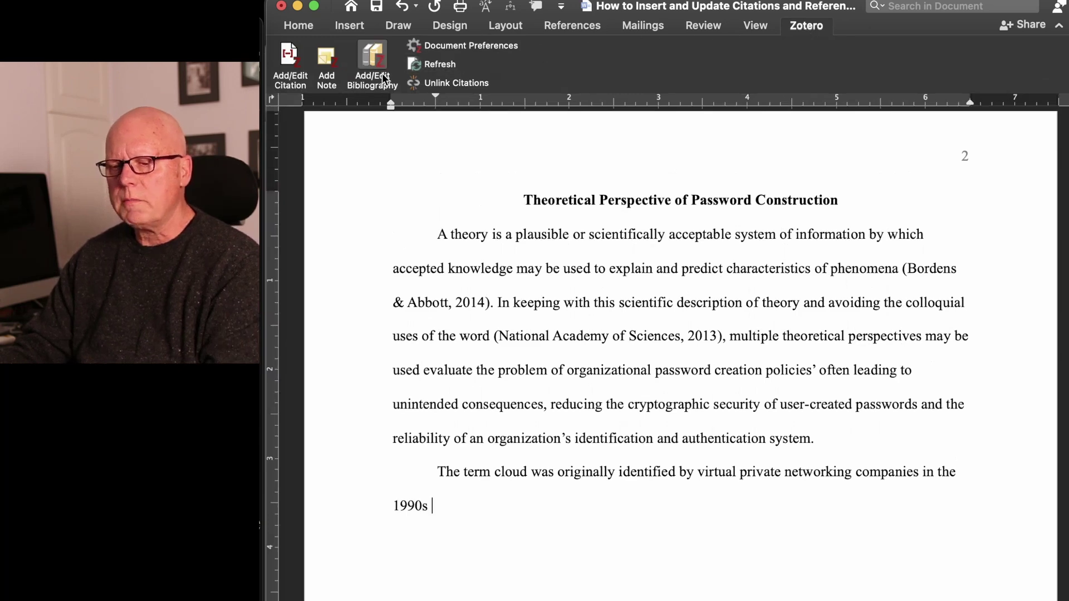
click(291, 62)
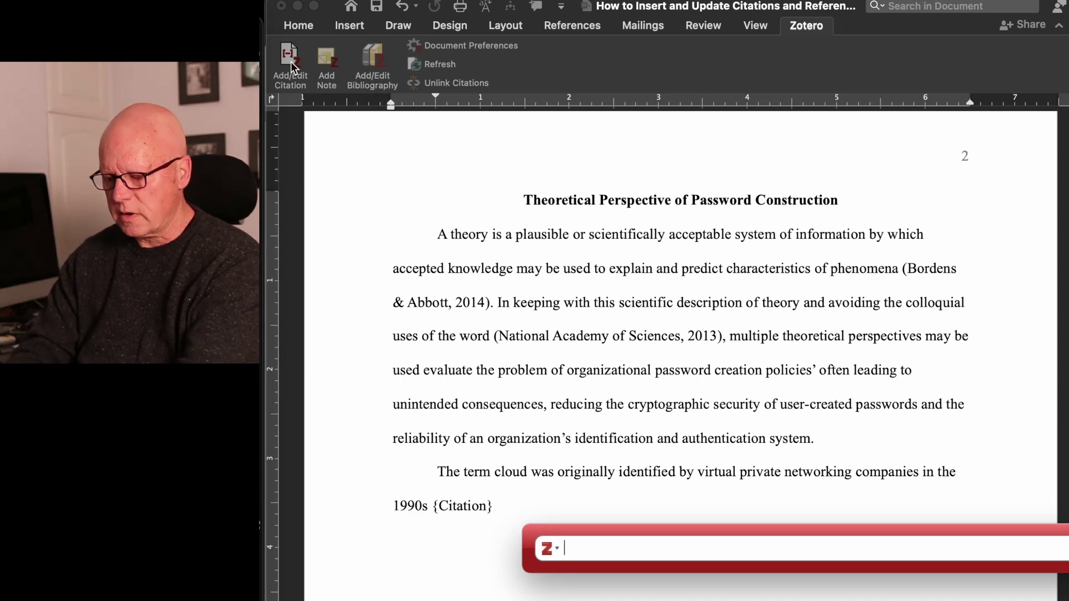
text(kaufman)
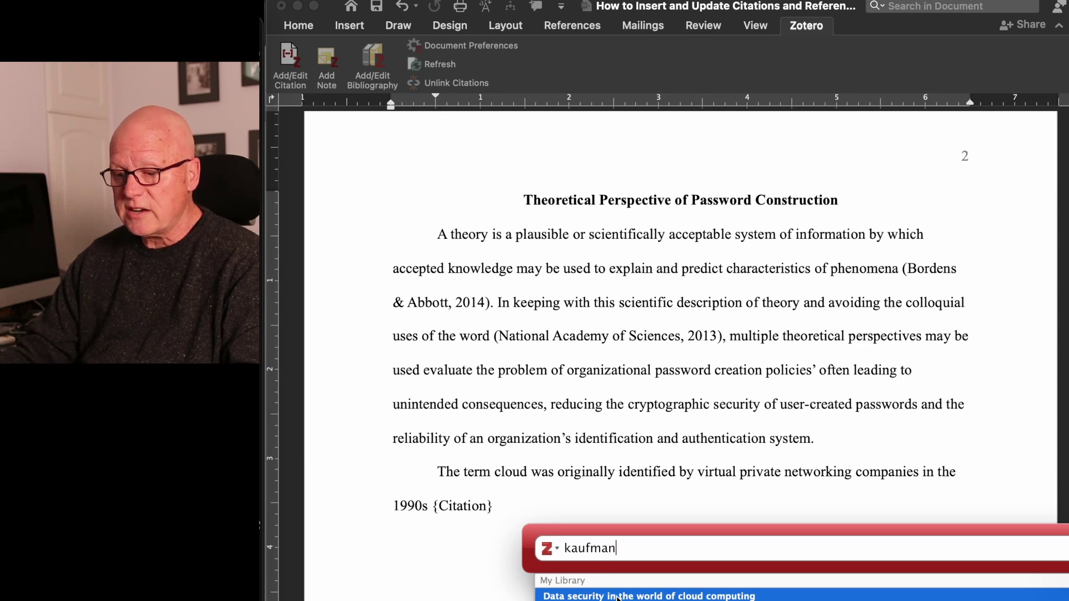
click(714, 597)
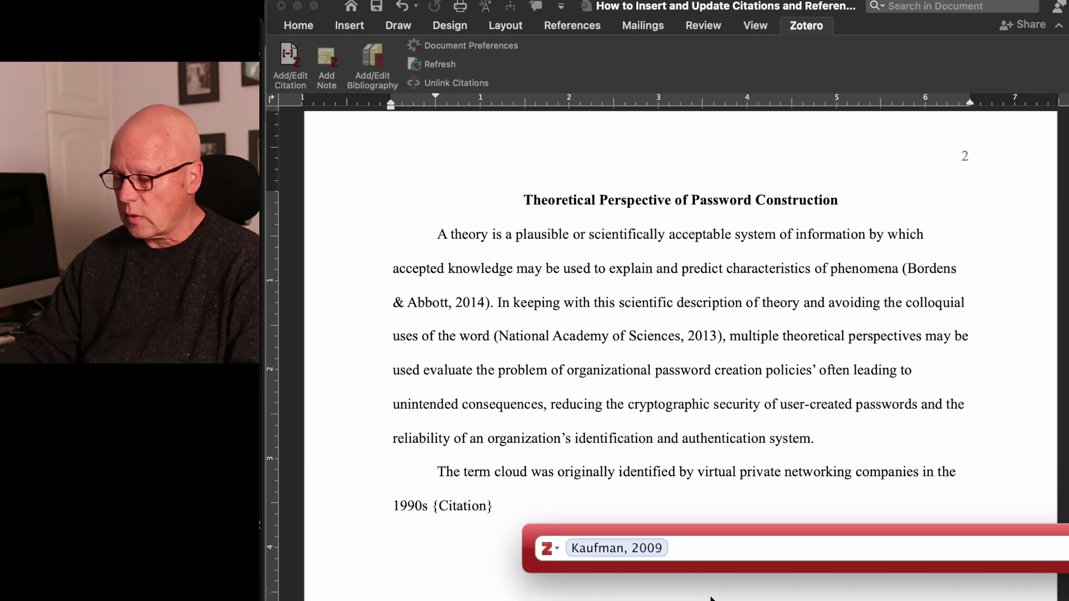
key(Return)
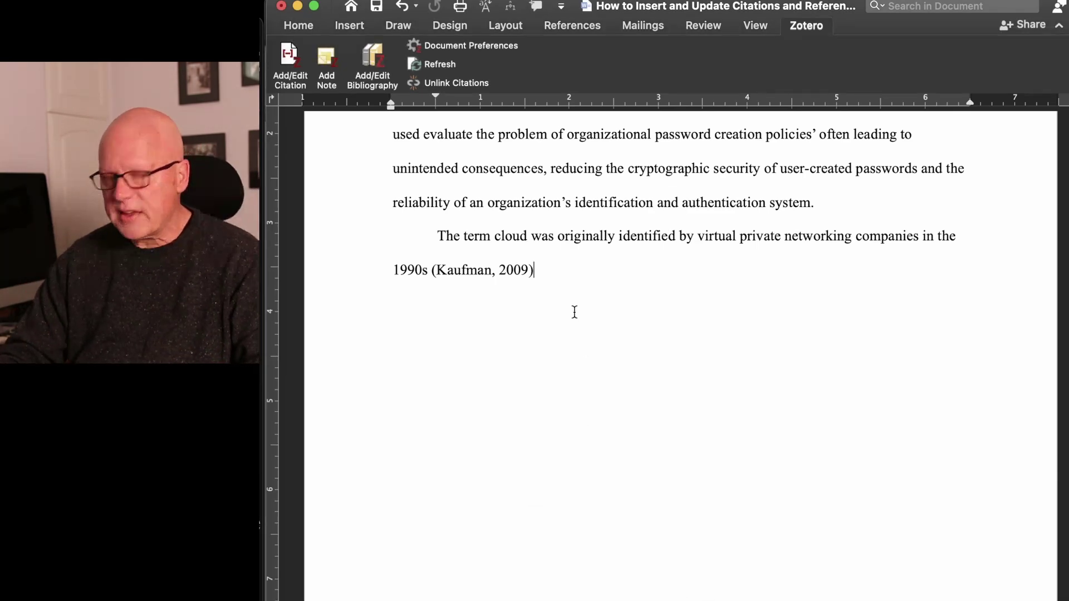
text(.)
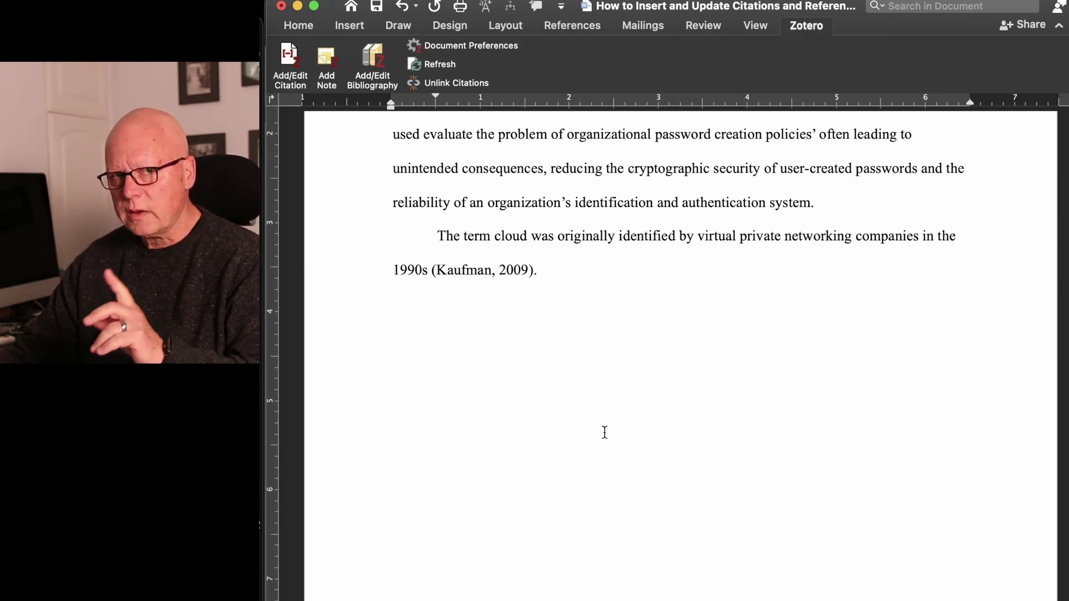
scroll(594, 464, down, 10)
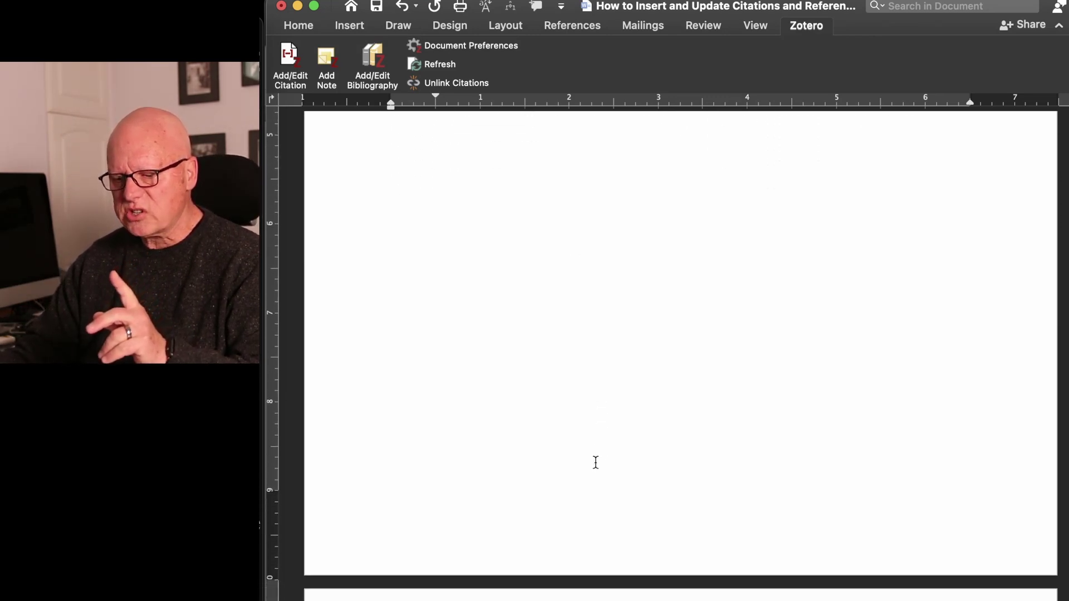
scroll(595, 465, down, 8)
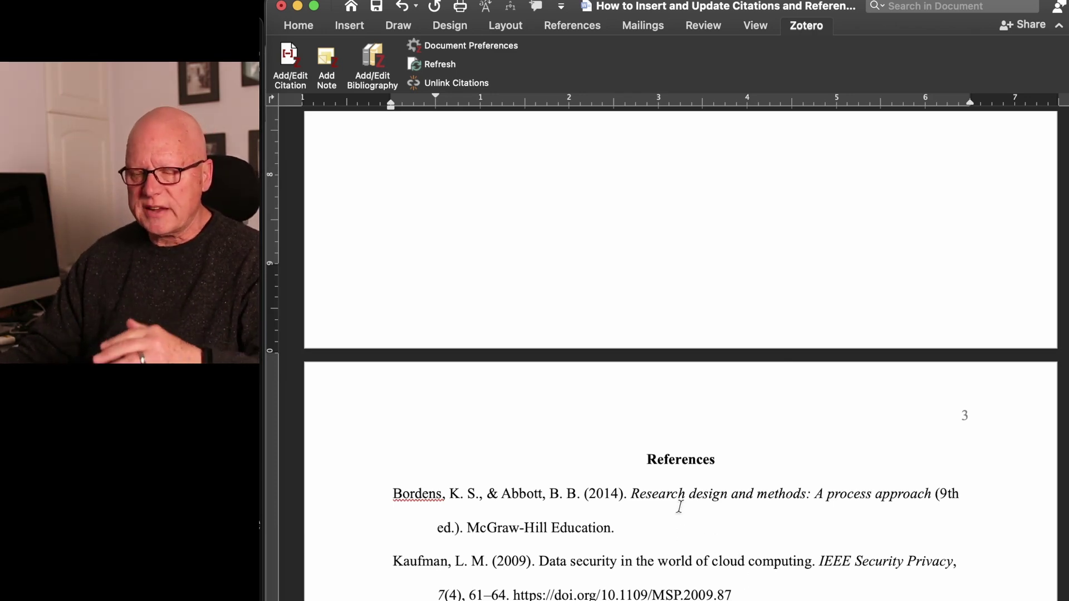
click(413, 494)
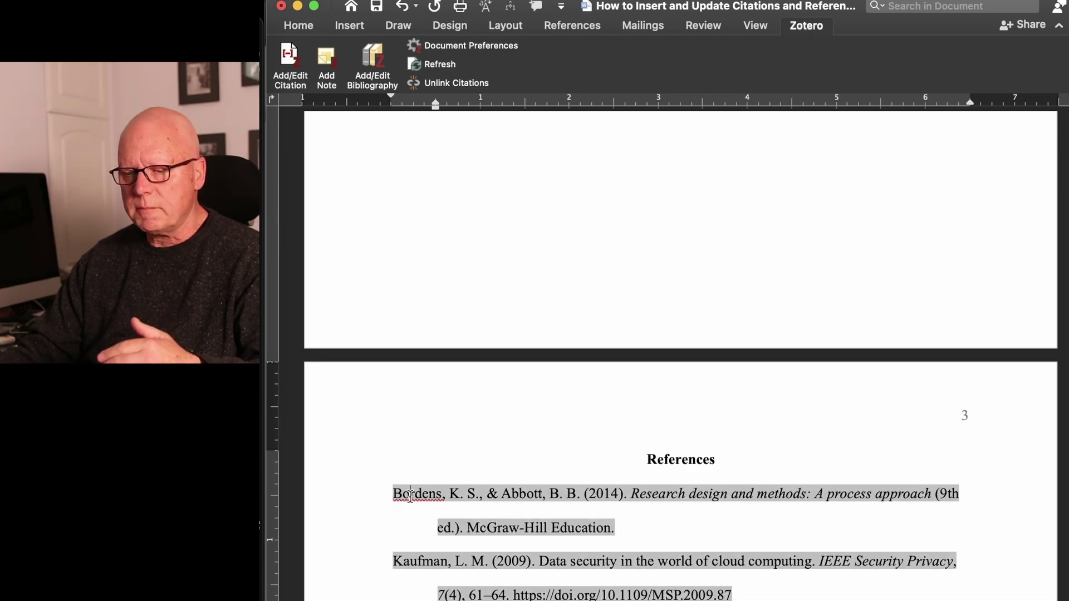
click(671, 464)
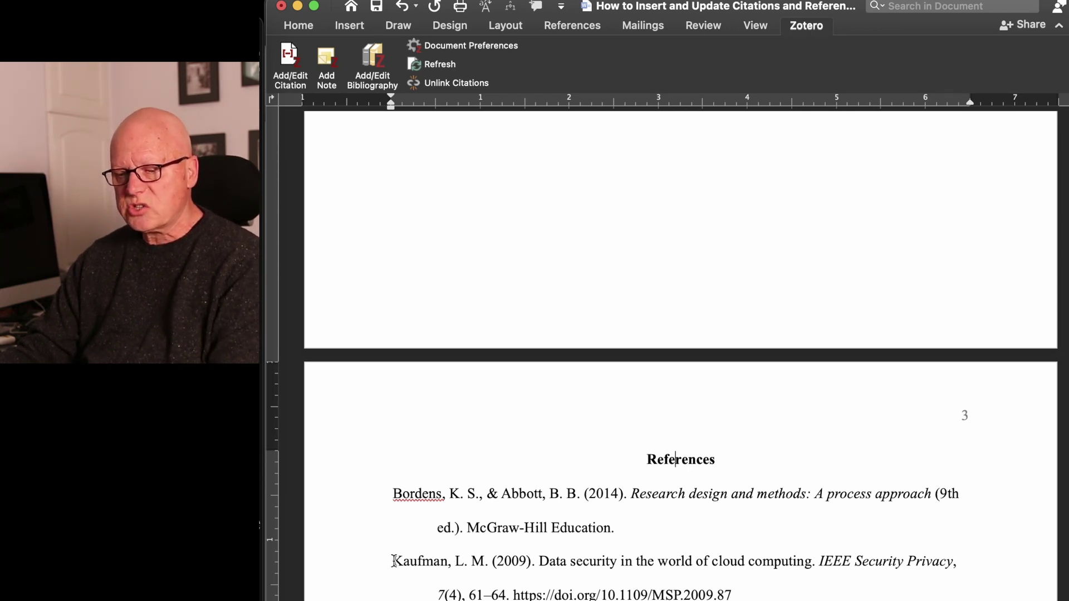
click(452, 561)
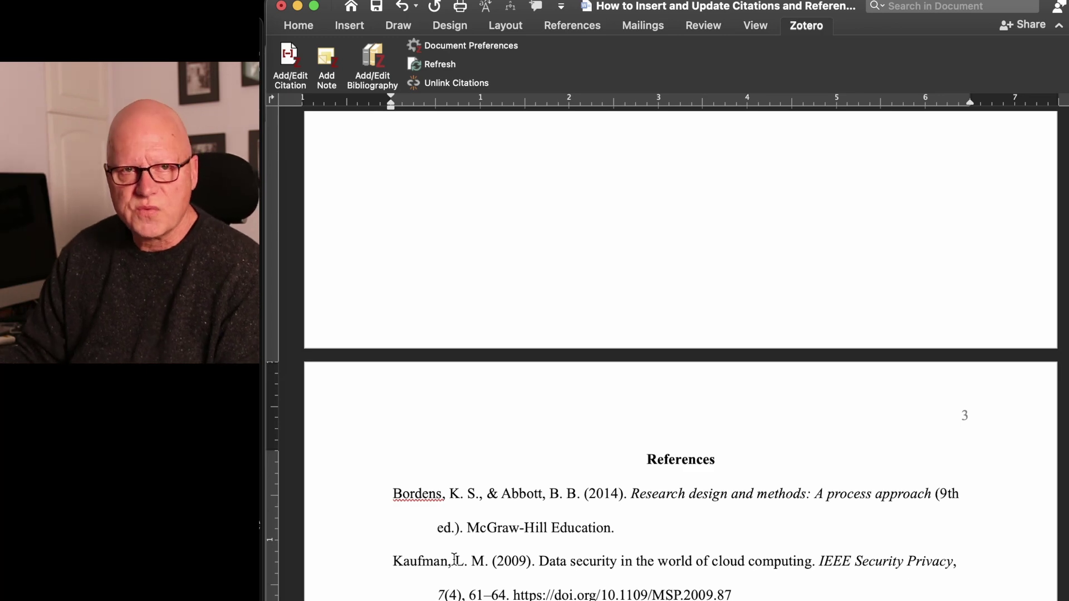
click(525, 561)
triple_click(524, 561)
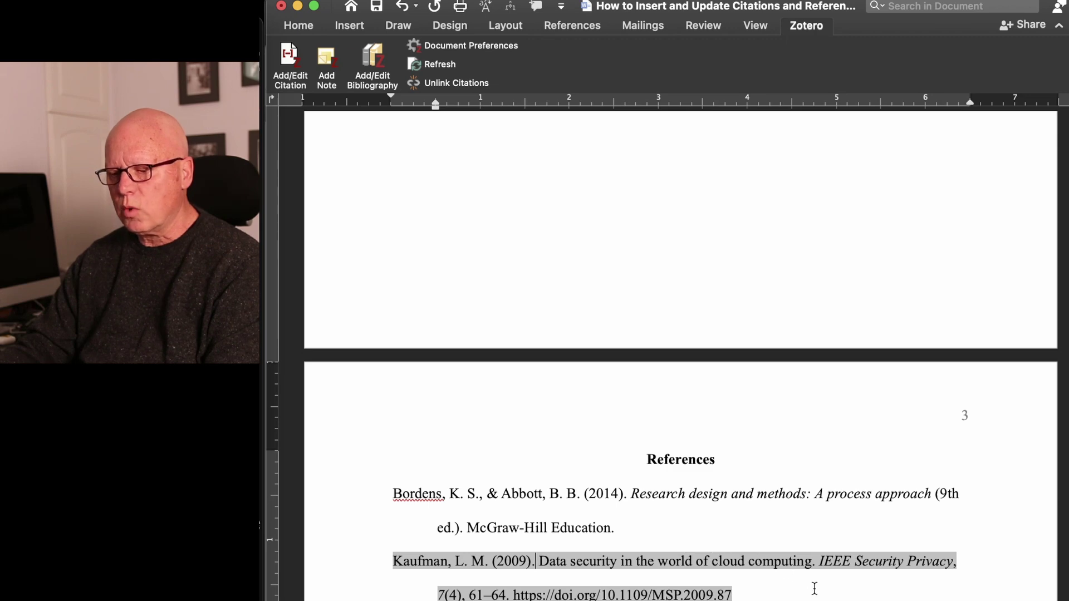
click(748, 454)
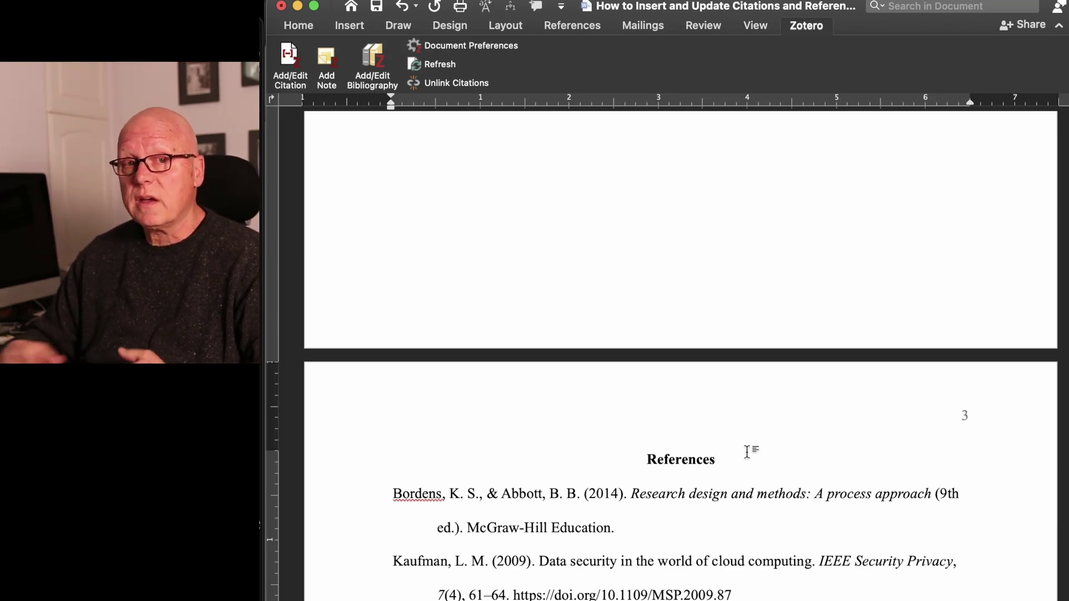
scroll(716, 518, up, 8)
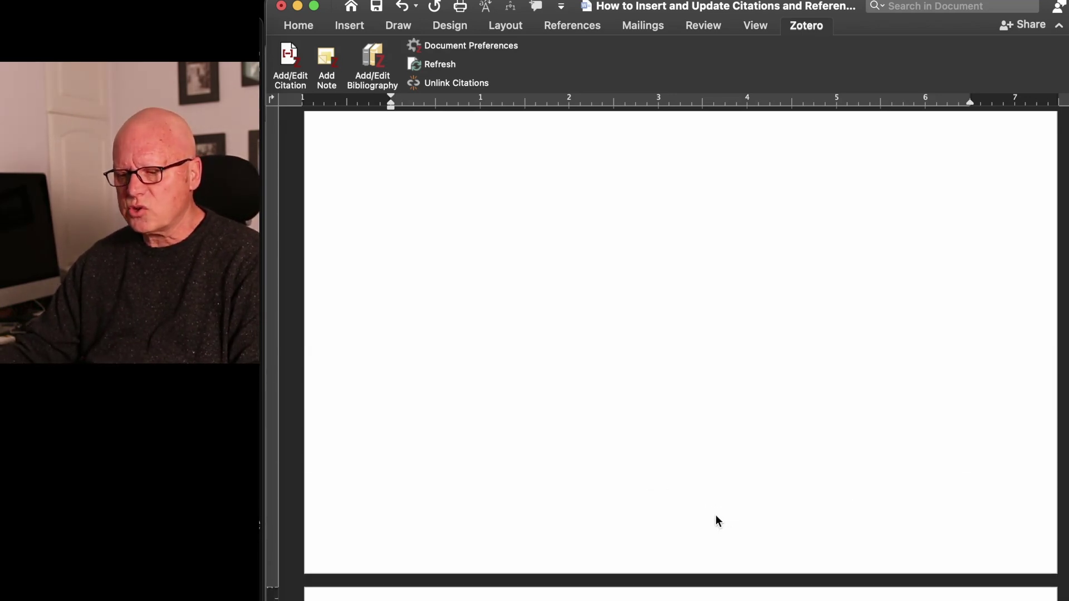
scroll(706, 517, up, 2)
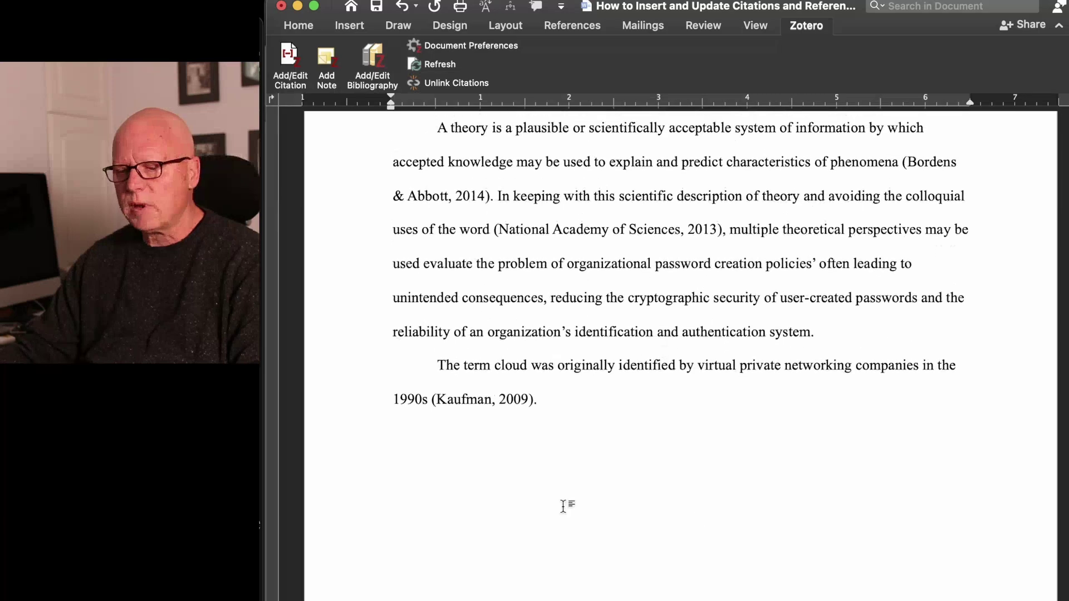
click(457, 399)
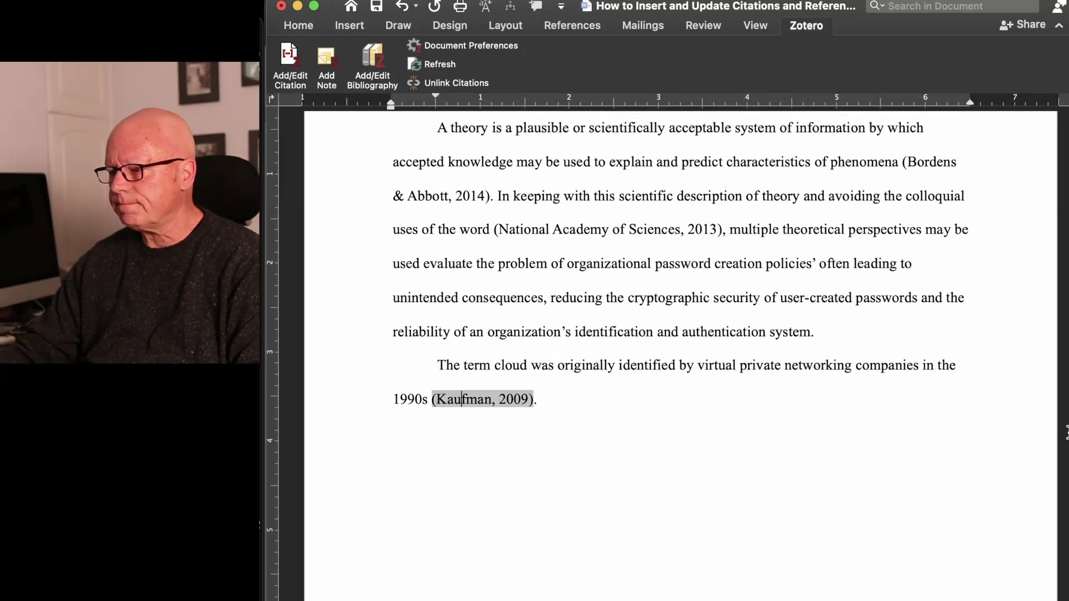